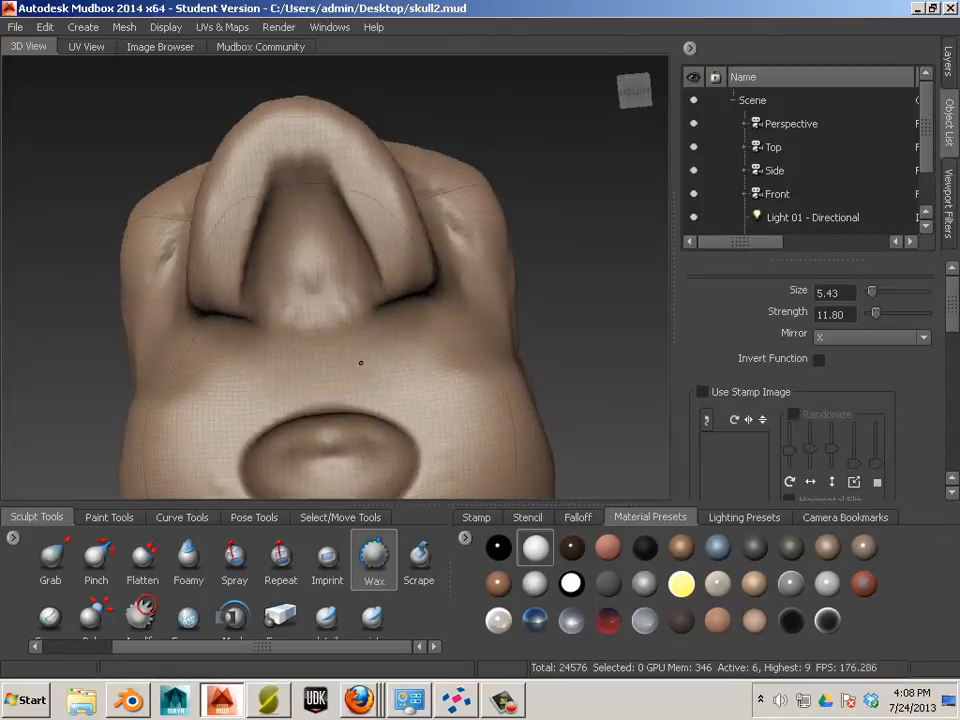
- Build up the skull's underside with mirrored Wax strokes between the jaw and the round opening and along the hollows beside the jaw
mouse_move(430, 323)
mouse_down()
mouse_move(427, 356)
mouse_move(322, 346)
mouse_move(410, 365)
mouse_move(381, 365)
mouse_move(465, 461)
mouse_move(470, 440)
mouse_move(476, 468)
mouse_move(463, 380)
mouse_move(407, 364)
mouse_move(462, 426)
mouse_move(347, 358)
mouse_move(369, 386)
mouse_move(424, 410)
mouse_move(443, 431)
mouse_move(373, 379)
mouse_move(439, 386)
mouse_move(345, 339)
mouse_move(416, 348)
mouse_move(342, 351)
mouse_move(356, 325)
mouse_move(384, 309)
mouse_move(348, 314)
mouse_move(447, 350)
mouse_move(342, 354)
mouse_move(405, 345)
mouse_up()
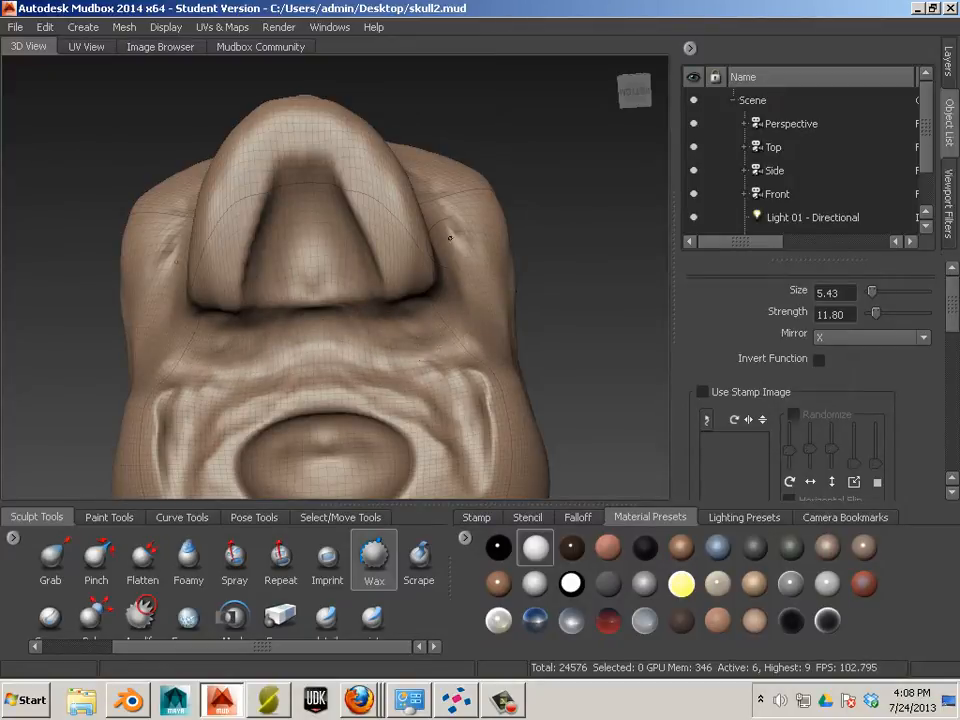
mouse_move(471, 274)
mouse_down()
mouse_move(466, 264)
mouse_move(456, 270)
mouse_up()
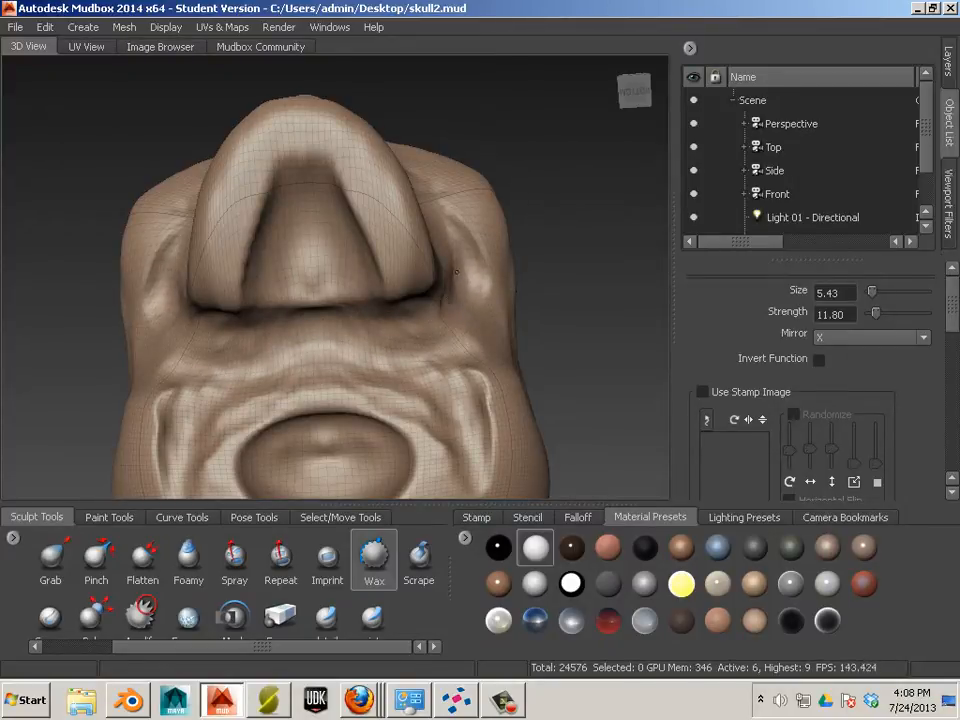
drag(440, 209, 432, 197)
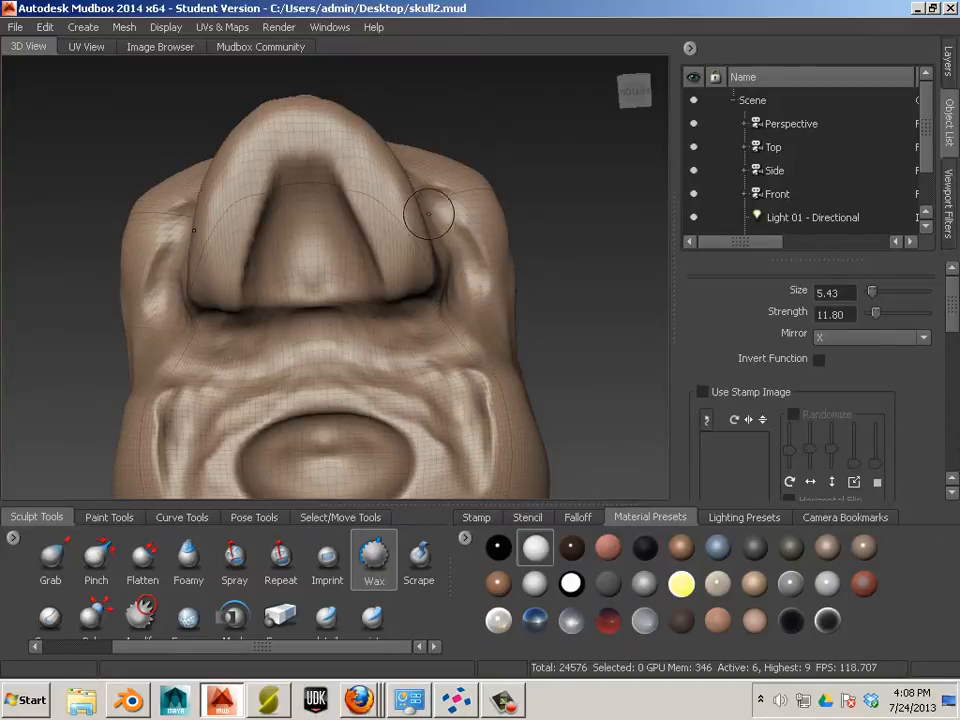
mouse_move(178, 228)
mouse_down()
mouse_move(176, 279)
mouse_move(132, 176)
mouse_move(130, 220)
mouse_move(124, 215)
mouse_move(167, 285)
mouse_up()
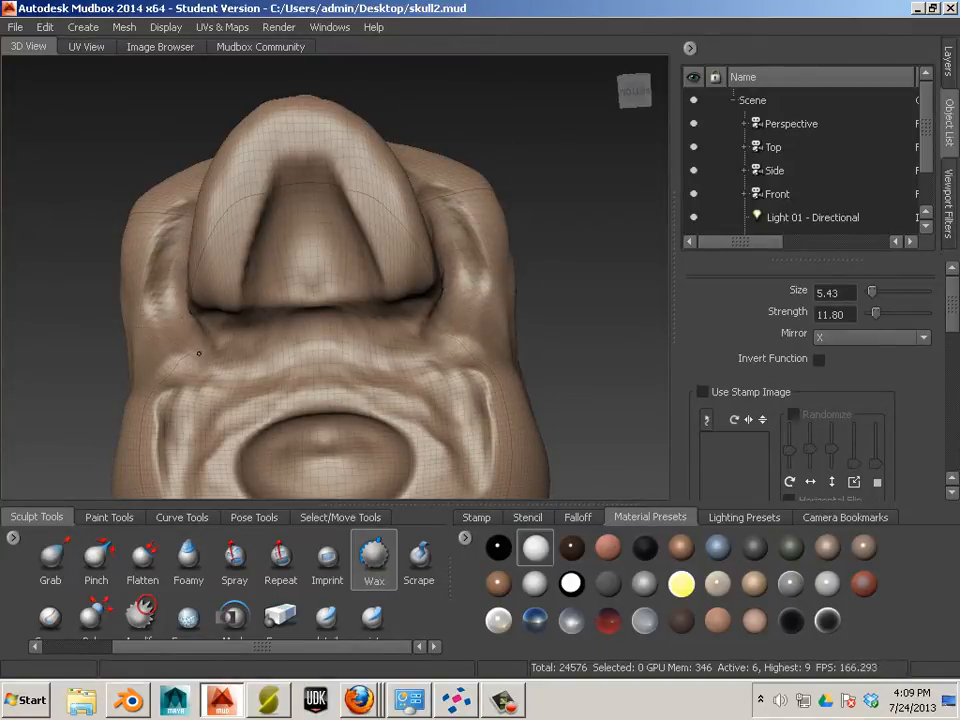
mouse_move(199, 353)
mouse_down()
mouse_move(205, 329)
mouse_move(184, 315)
mouse_move(172, 267)
mouse_move(179, 221)
mouse_up()
mouse_move(177, 219)
mouse_down()
mouse_move(166, 248)
mouse_move(196, 344)
mouse_move(171, 321)
mouse_move(231, 379)
mouse_move(189, 392)
mouse_move(406, 324)
mouse_move(425, 282)
mouse_move(431, 193)
mouse_move(446, 290)
mouse_move(452, 257)
mouse_move(467, 264)
mouse_up()
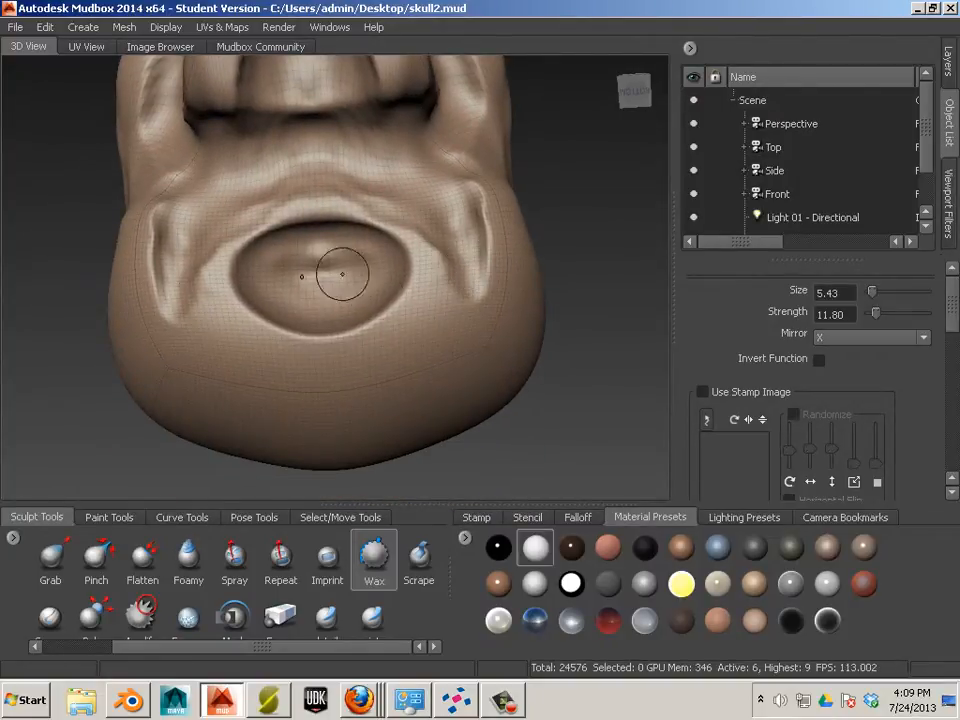
- Add Wax strokes around the back and sides of the round base opening, filling and smoothing the grooves beside it
mouse_move(459, 348)
mouse_down()
mouse_move(375, 402)
mouse_move(441, 311)
mouse_move(437, 271)
mouse_move(293, 353)
mouse_move(441, 343)
mouse_move(390, 367)
mouse_move(449, 282)
mouse_move(469, 302)
mouse_move(469, 259)
mouse_move(480, 277)
mouse_up()
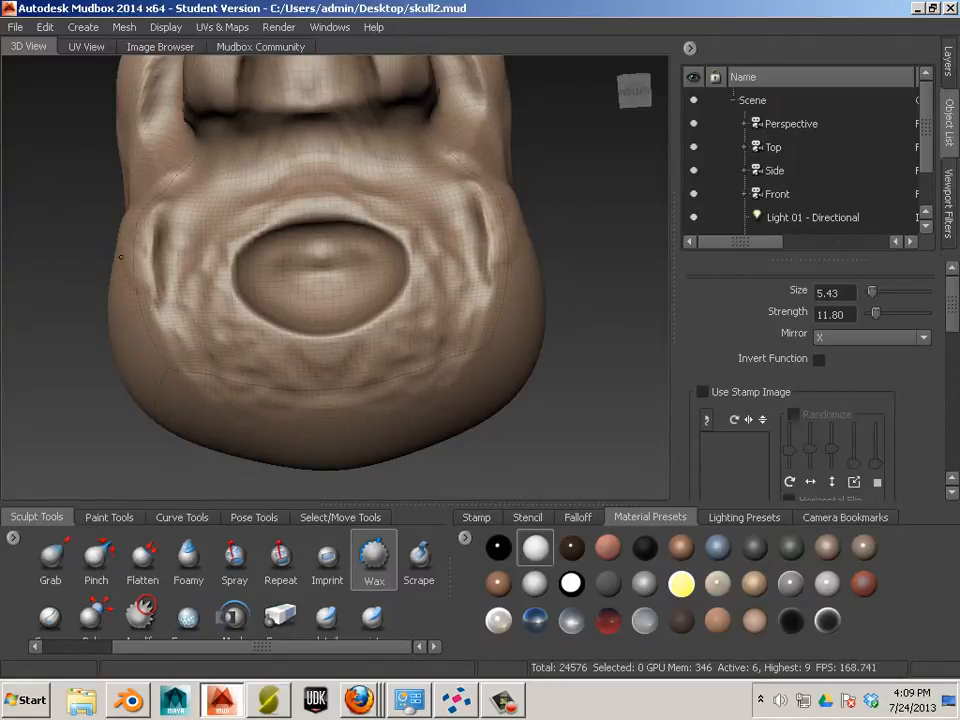
drag(127, 260, 165, 259)
key(shift)
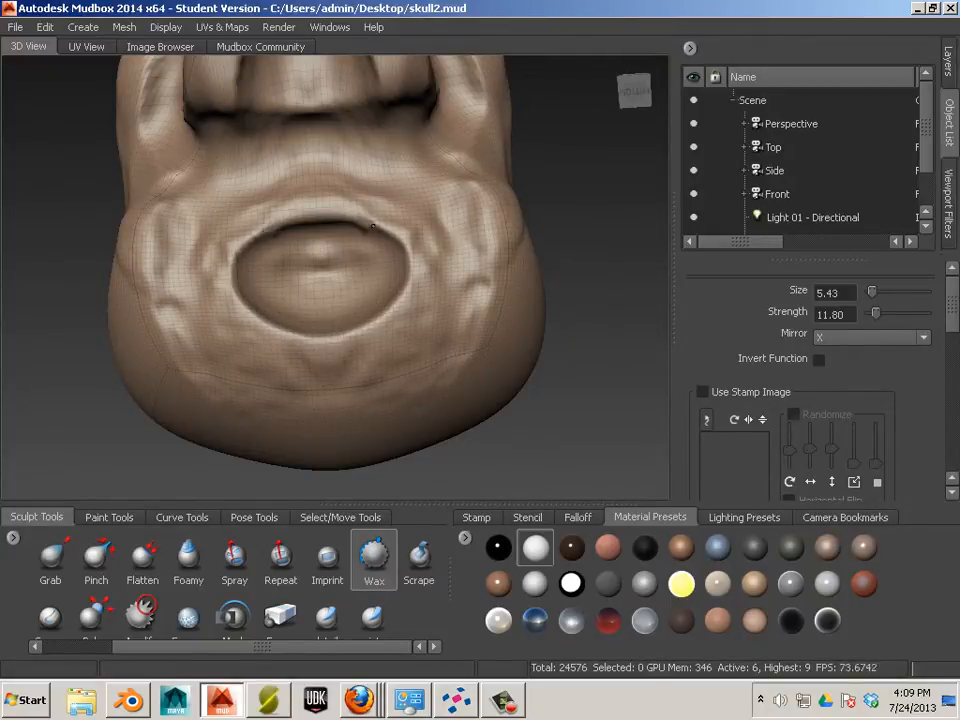
- Build up two rounded condyles along the opening's front rim and a central bony mass reaching forward to the palate, using Wax
mouse_move(373, 226)
mouse_down()
mouse_move(388, 234)
mouse_move(403, 203)
mouse_move(416, 216)
mouse_up()
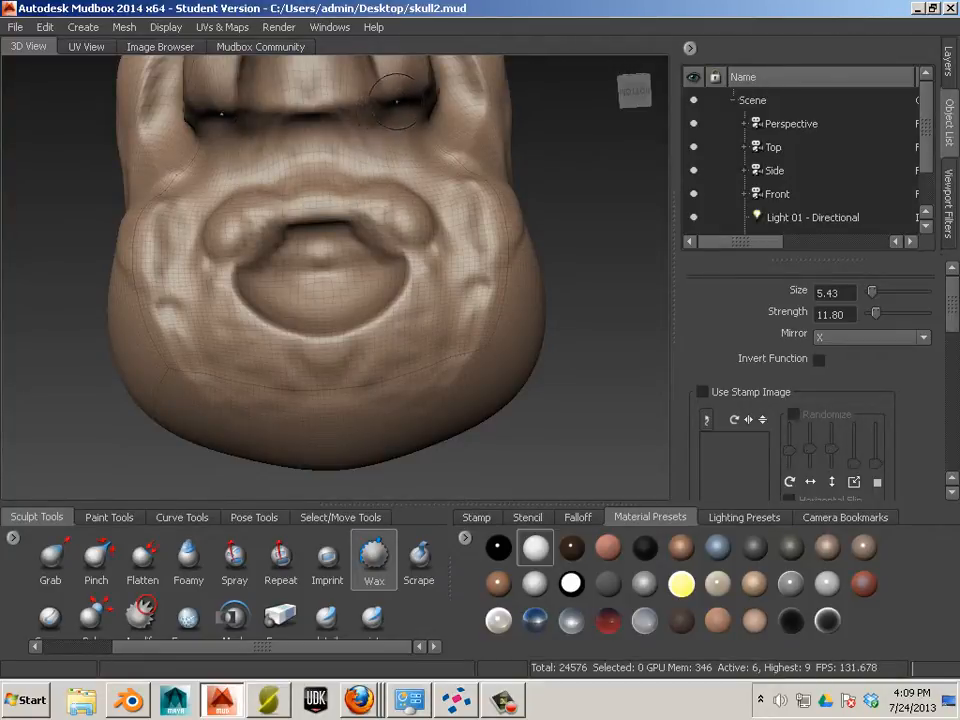
mouse_move(397, 101)
mouse_down()
mouse_move(359, 151)
mouse_move(374, 106)
mouse_move(365, 130)
mouse_move(334, 111)
mouse_move(324, 117)
mouse_up()
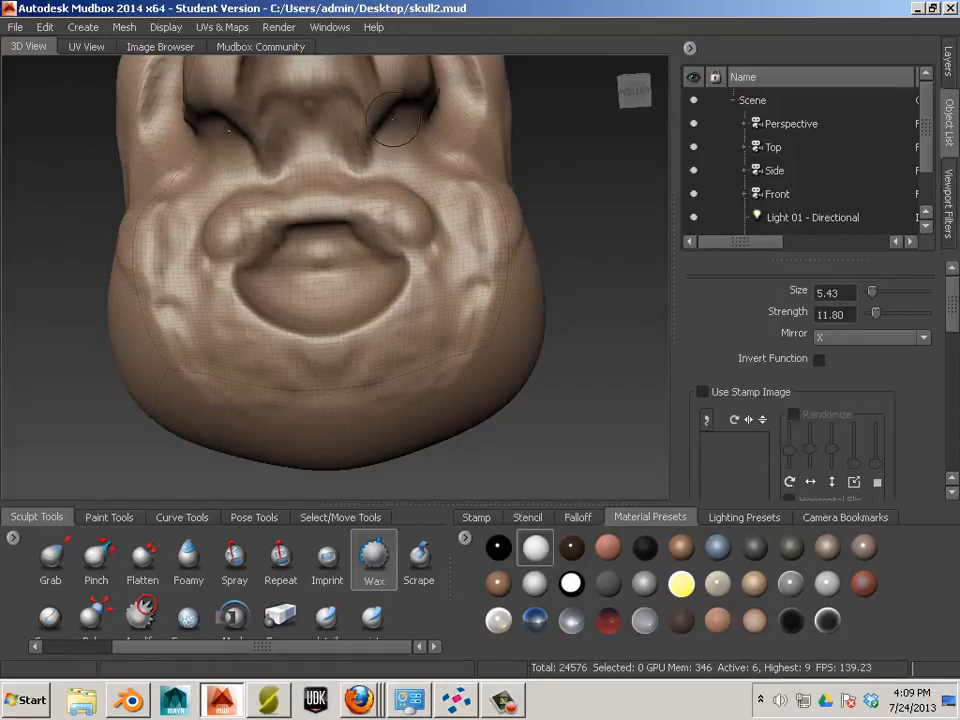
alt+drag(416, 146, 426, 162)
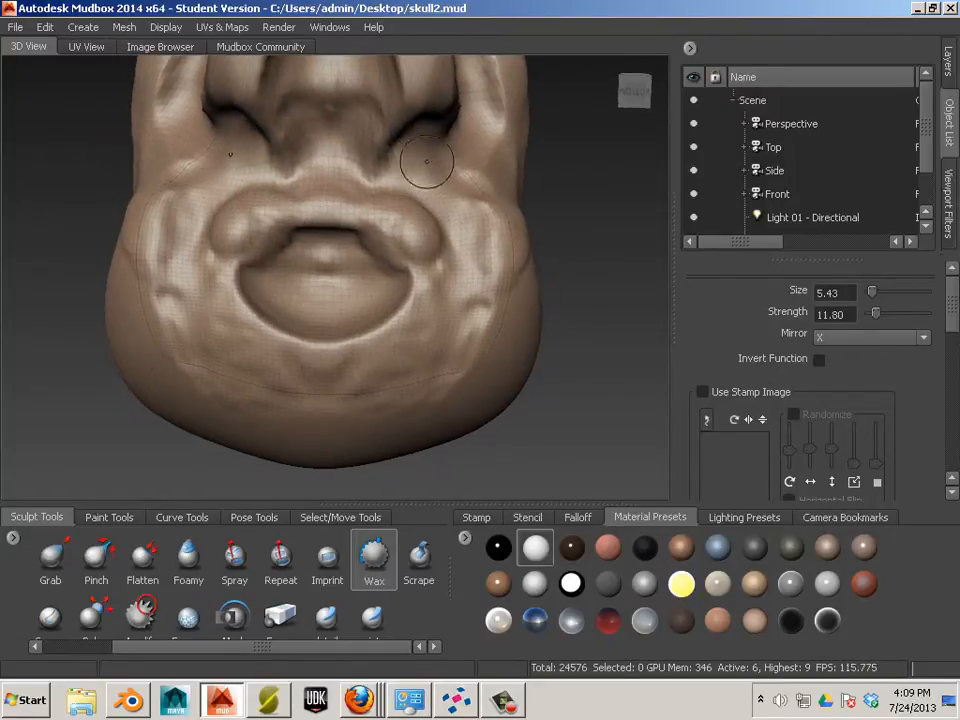
alt+drag(173, 119, 318, 144)
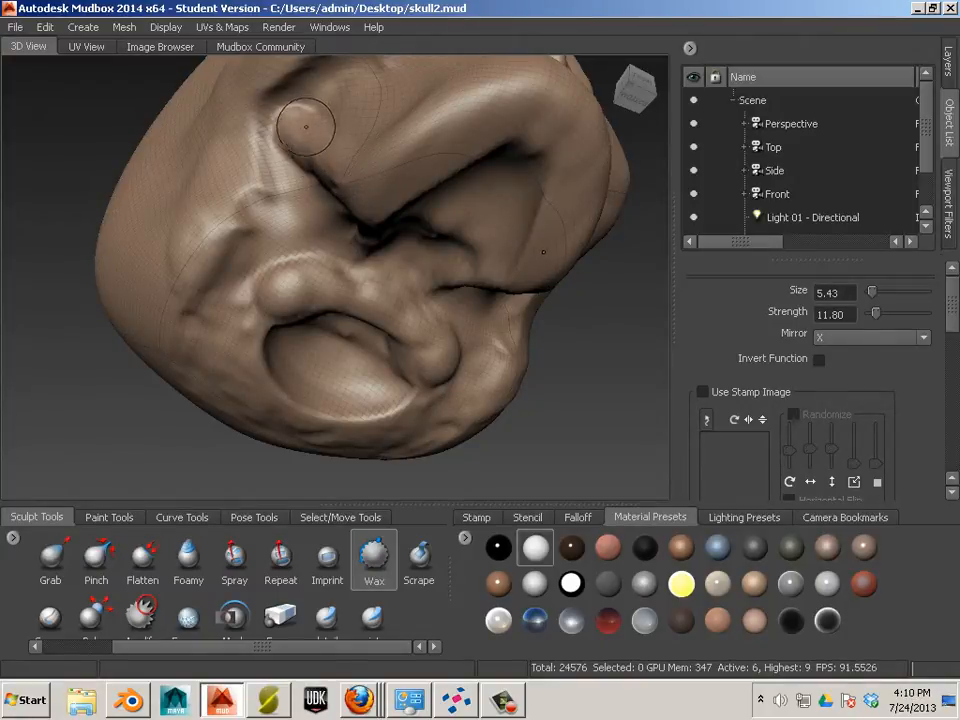
key(shift)
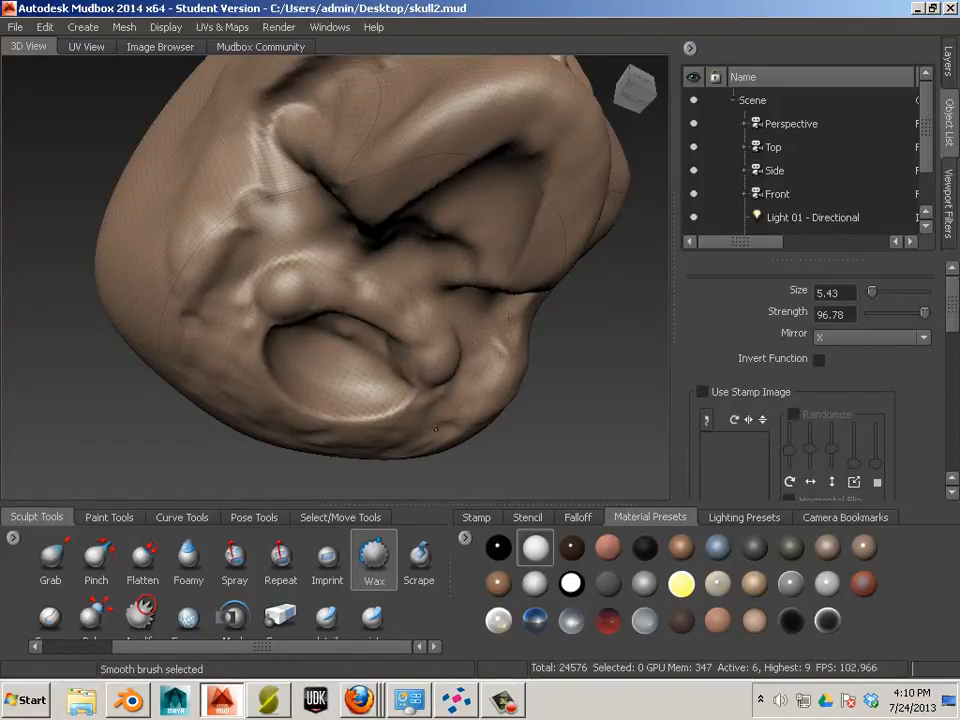
- Sculpt the skull's side with Wax behind the jaw joint and along a ridge extending back from the cheekbone, smoothing the strokes
mouse_move(542, 447)
alt+mouse_down()
mouse_move(574, 438)
mouse_move(643, 450)
alt+mouse_up()
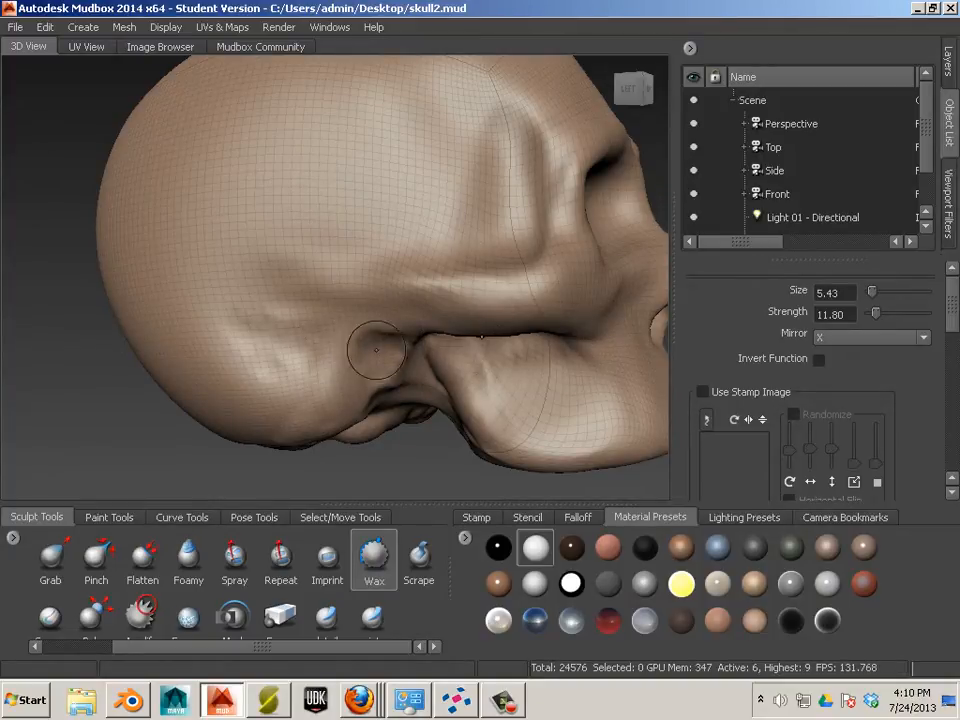
drag(369, 343, 379, 368)
key(shift)
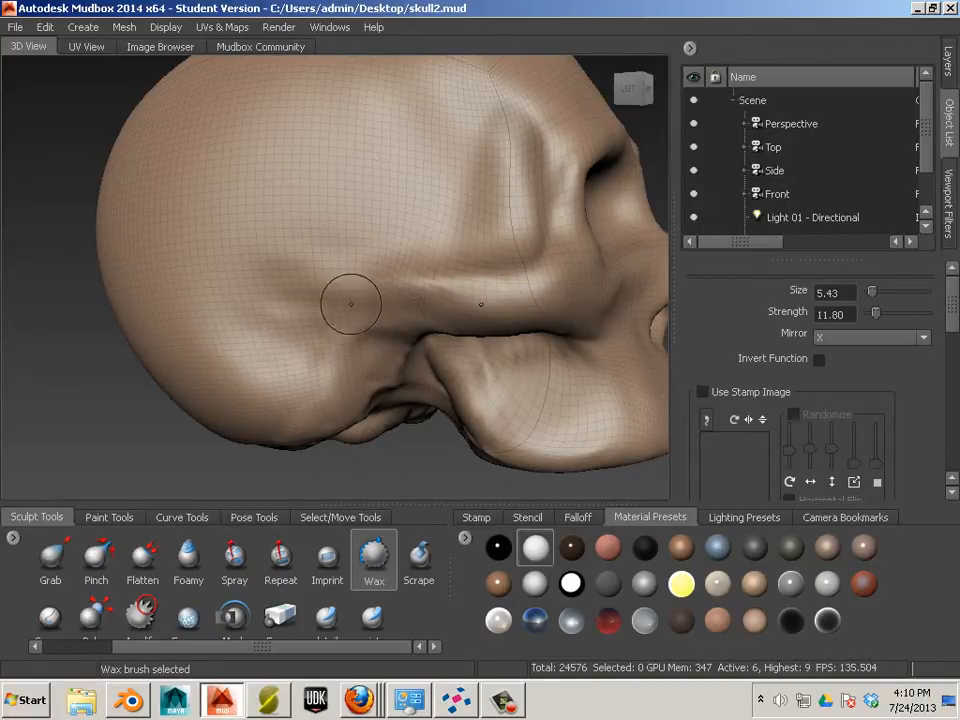
drag(319, 311, 471, 304)
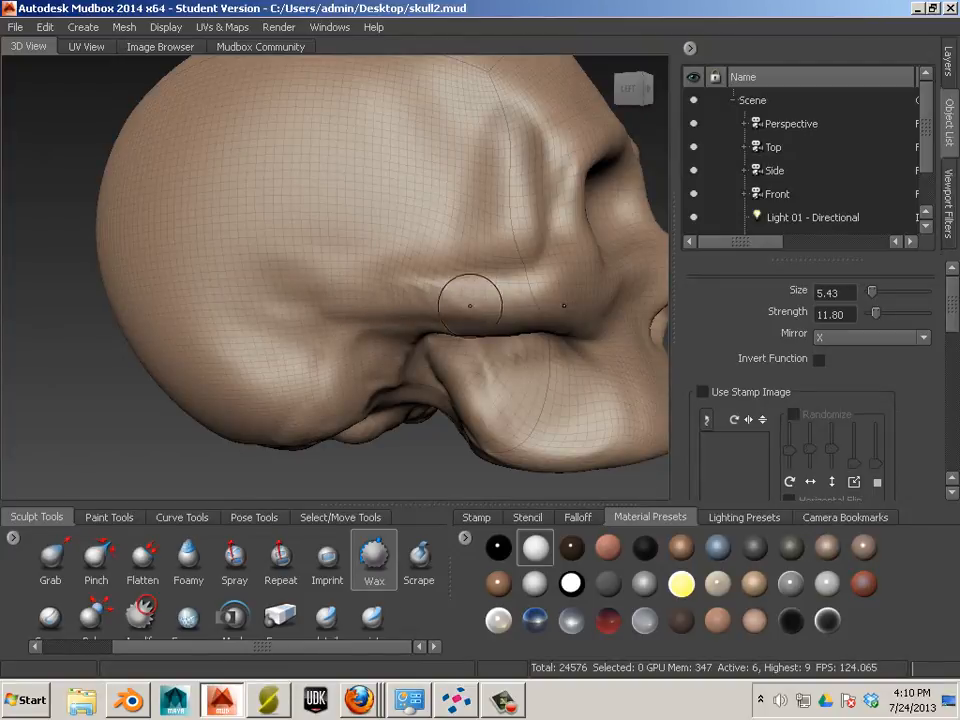
drag(230, 285, 334, 304)
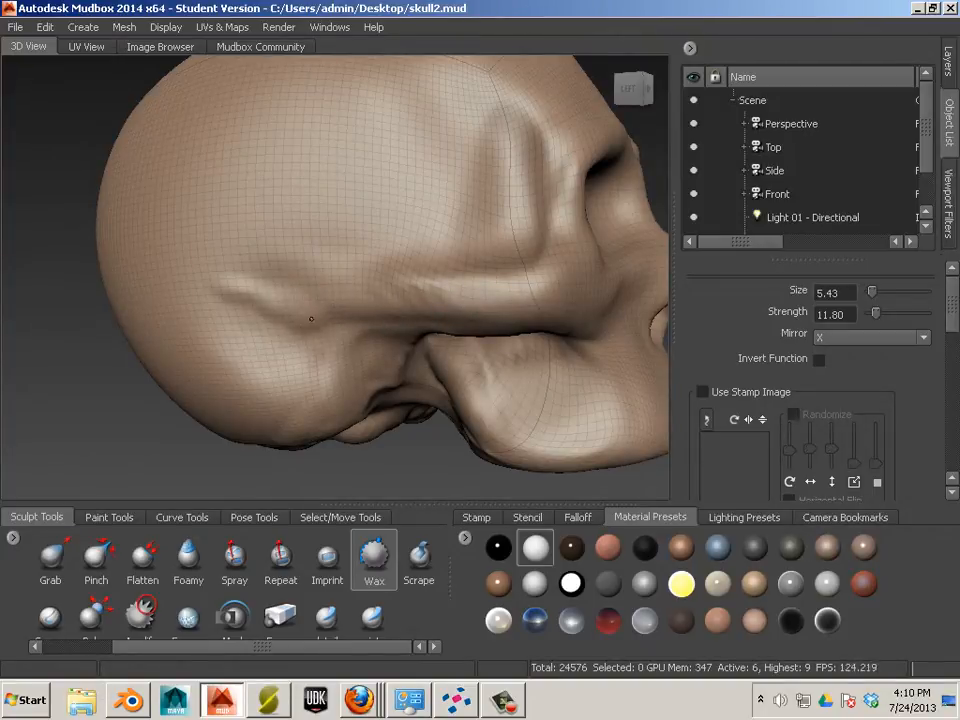
key(shift)
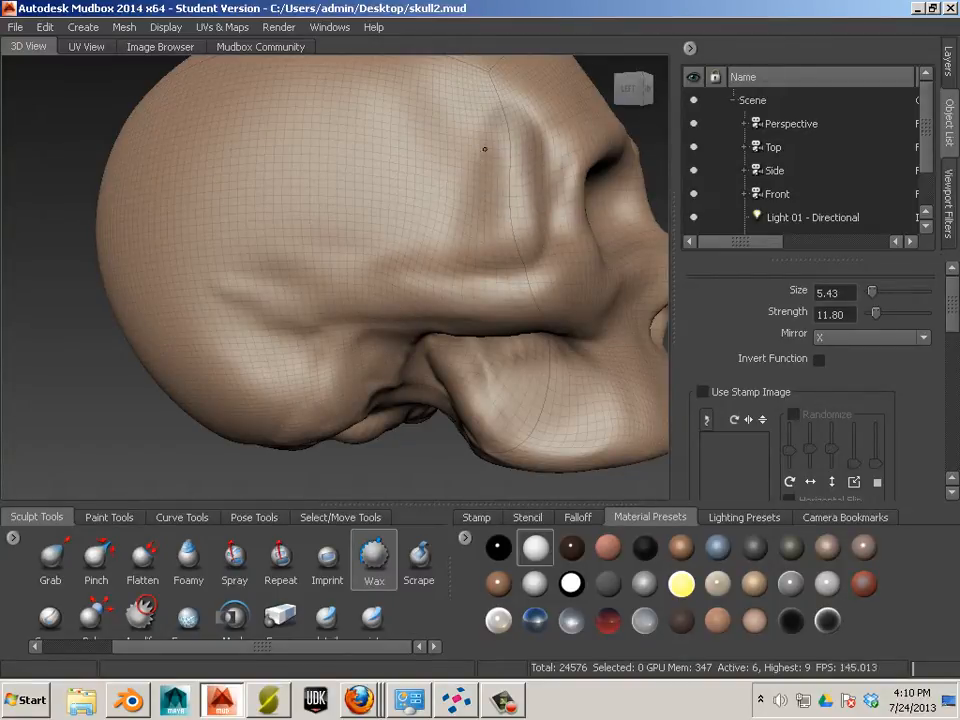
- Shape a slanted temple ridge behind the eye socket with Wax strokes and smooth the surface behind it
key(shift)
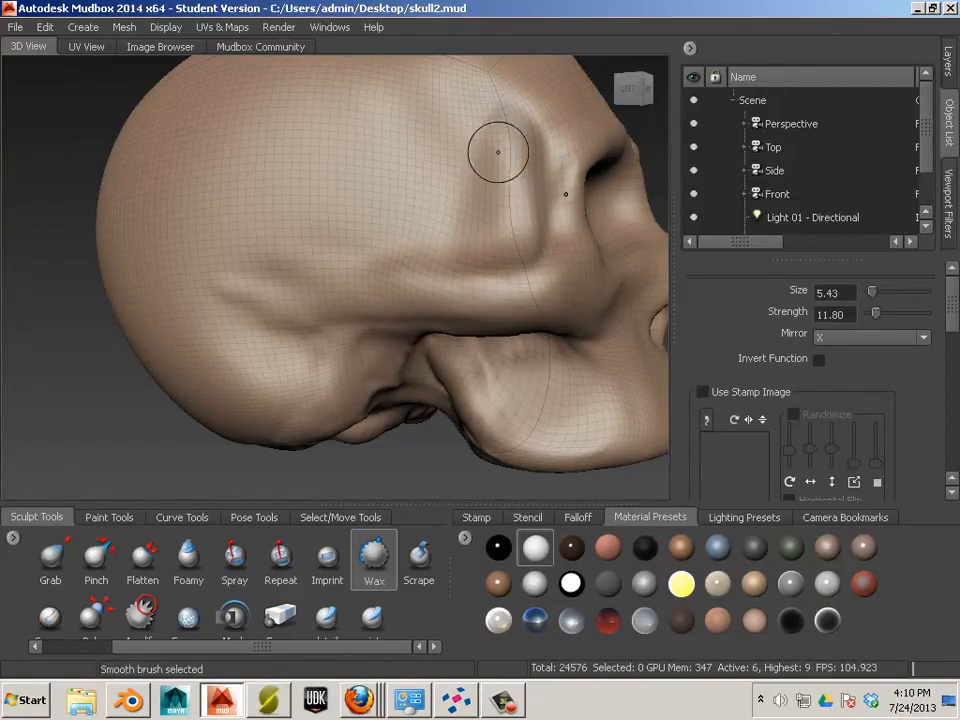
drag(496, 127, 529, 223)
drag(493, 155, 494, 163)
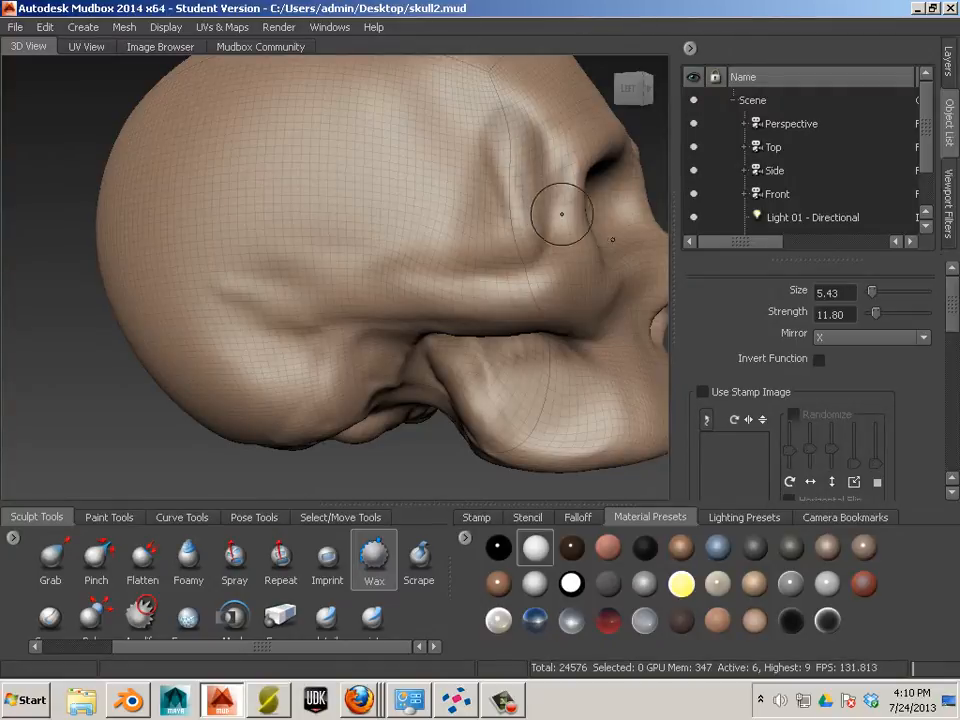
drag(548, 180, 504, 109)
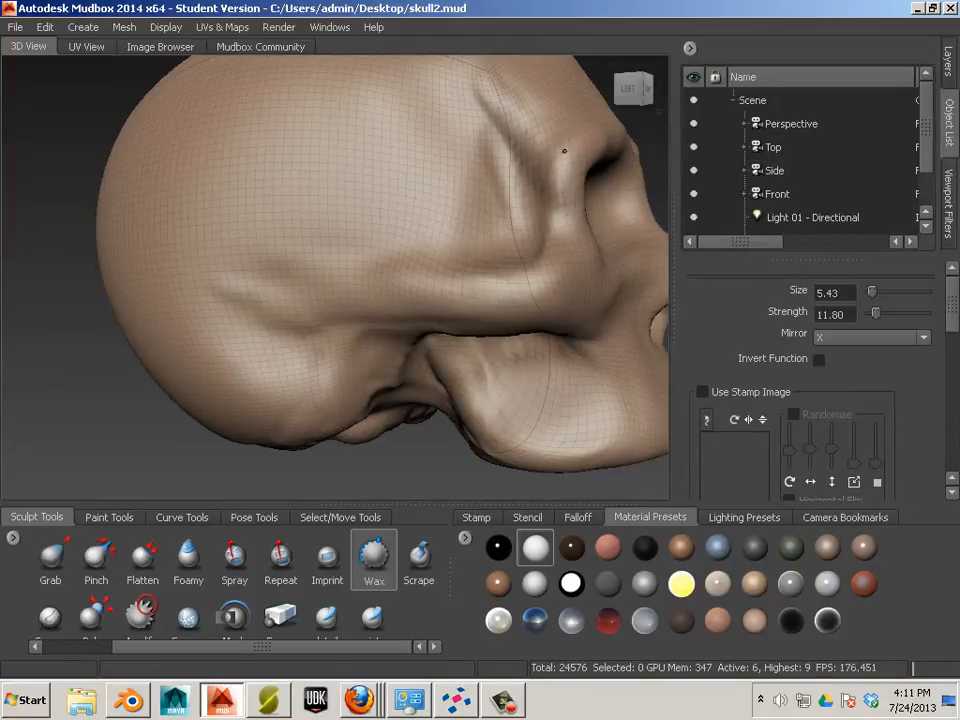
mouse_move(551, 198)
mouse_down()
mouse_move(558, 222)
mouse_move(557, 210)
mouse_move(534, 234)
mouse_up()
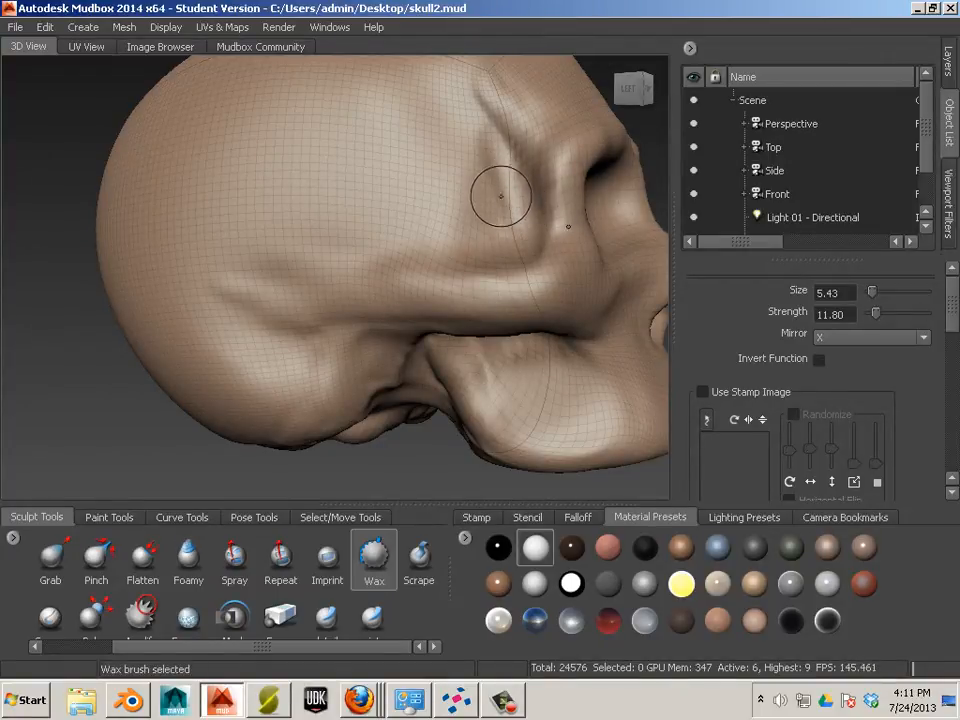
shift+drag(499, 191, 490, 162)
mouse_move(514, 203)
shift+mouse_down()
mouse_move(518, 222)
mouse_move(531, 218)
mouse_move(518, 178)
mouse_move(523, 203)
mouse_move(526, 191)
shift+mouse_up()
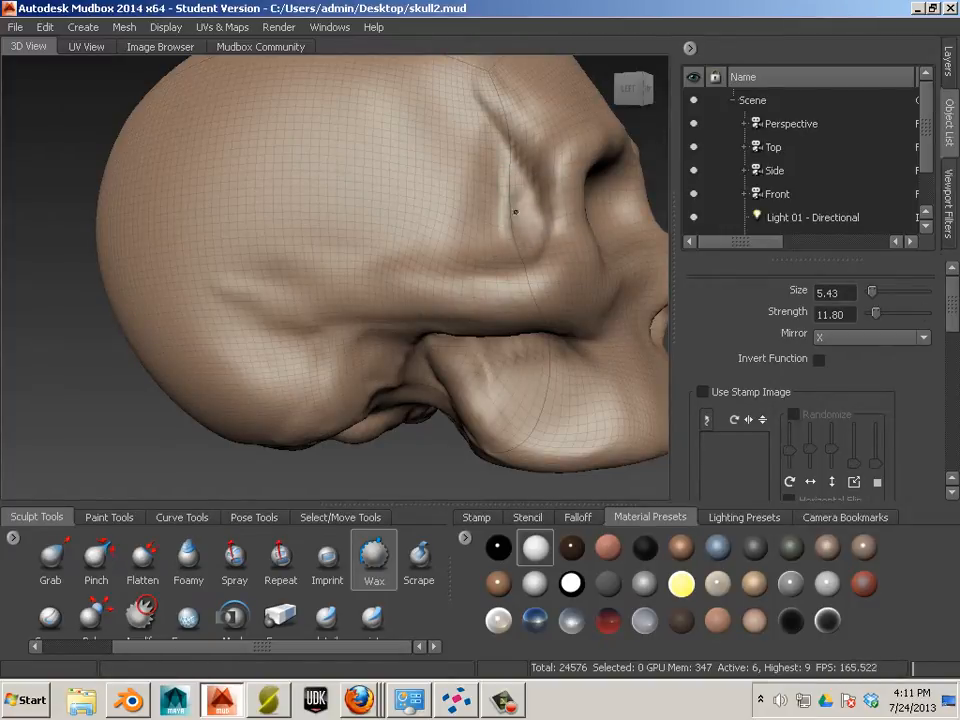
- Fill the temple hollow above the cheekbone with Wax strokes and smooth it into the side of the cranium
mouse_move(498, 243)
mouse_down()
mouse_move(495, 199)
mouse_move(488, 212)
mouse_move(490, 232)
mouse_move(497, 187)
mouse_move(493, 242)
mouse_up()
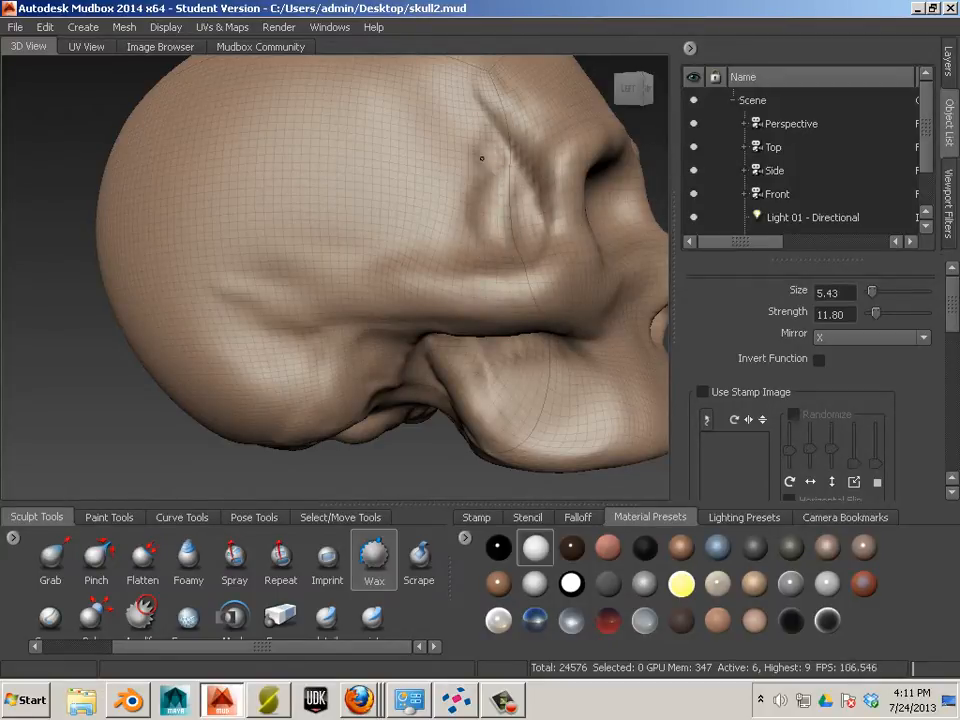
drag(481, 157, 487, 240)
mouse_move(469, 175)
mouse_down()
mouse_move(476, 159)
mouse_move(460, 138)
mouse_move(466, 219)
mouse_up()
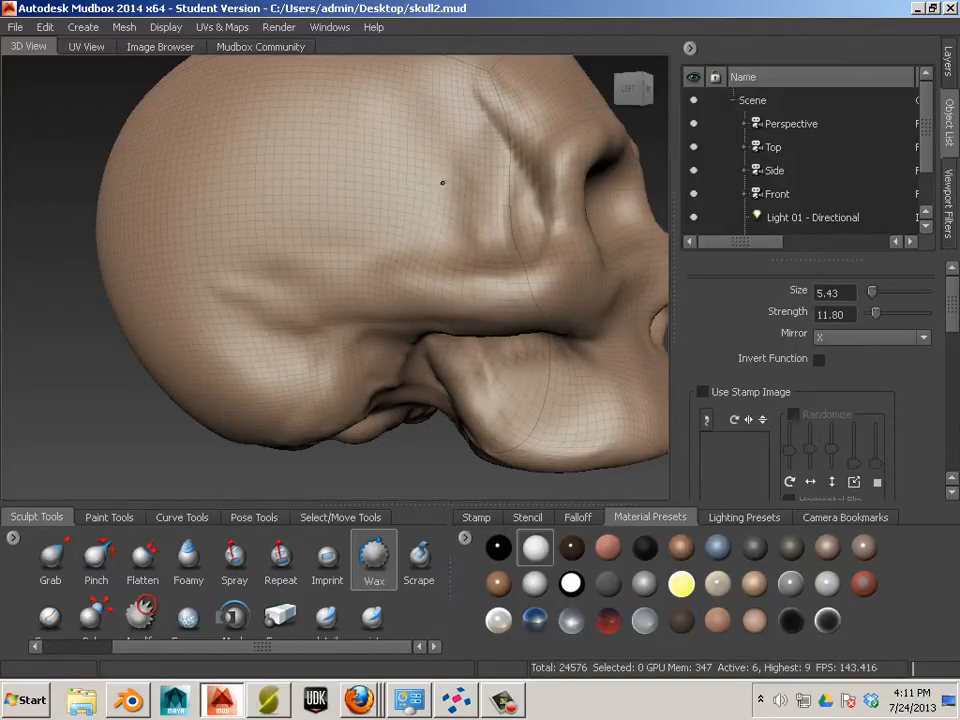
drag(452, 177, 498, 234)
mouse_move(424, 193)
mouse_down()
mouse_move(484, 236)
mouse_move(466, 232)
mouse_move(476, 229)
mouse_up()
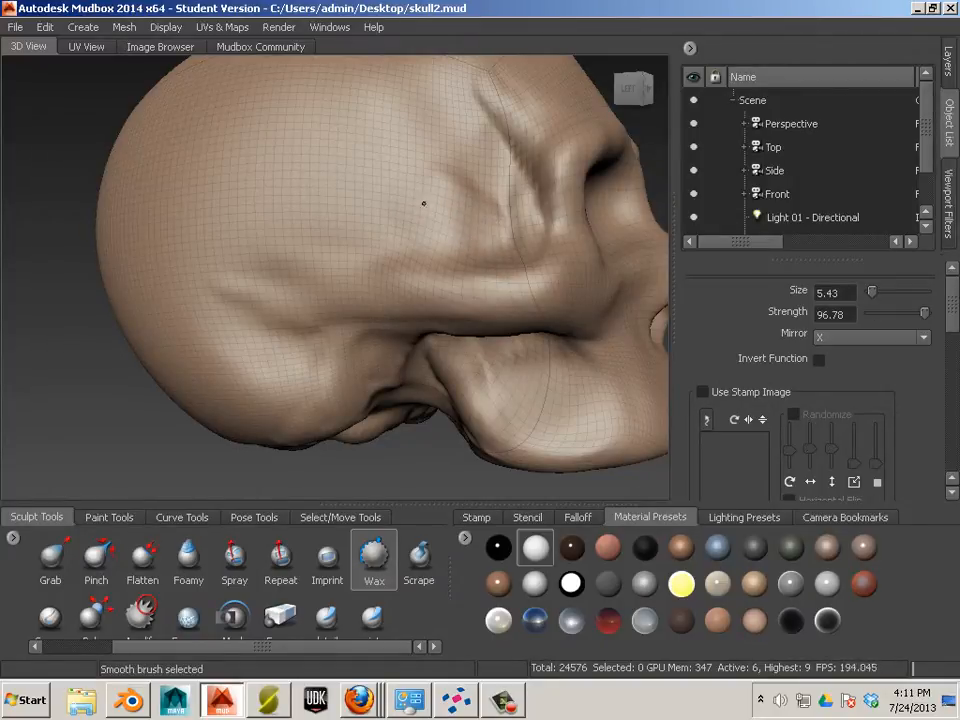
shift+drag(424, 203, 446, 237)
mouse_move(498, 256)
mouse_down()
mouse_move(436, 262)
mouse_move(358, 244)
mouse_move(410, 243)
mouse_up()
shift+drag(446, 243, 428, 239)
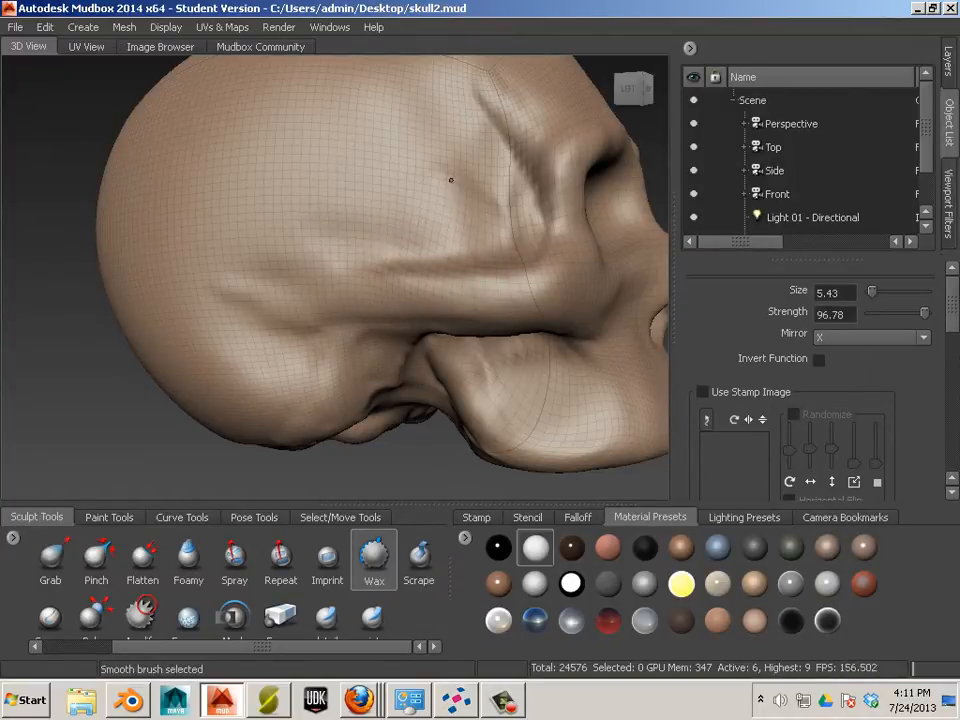
- Build up the eye socket's outer rim and its curve into the cheekbone's upper edge with Wax, smoothing along the arch
mouse_move(358, 450)
alt+mouse_down()
mouse_move(301, 460)
mouse_move(470, 320)
alt+mouse_up()
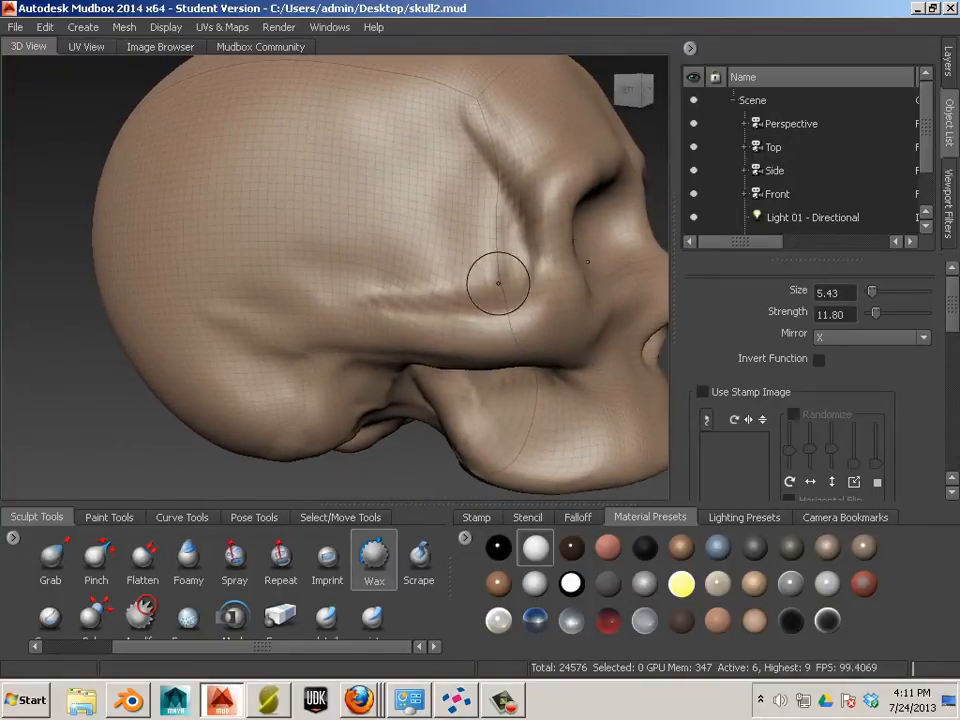
drag(543, 222, 546, 266)
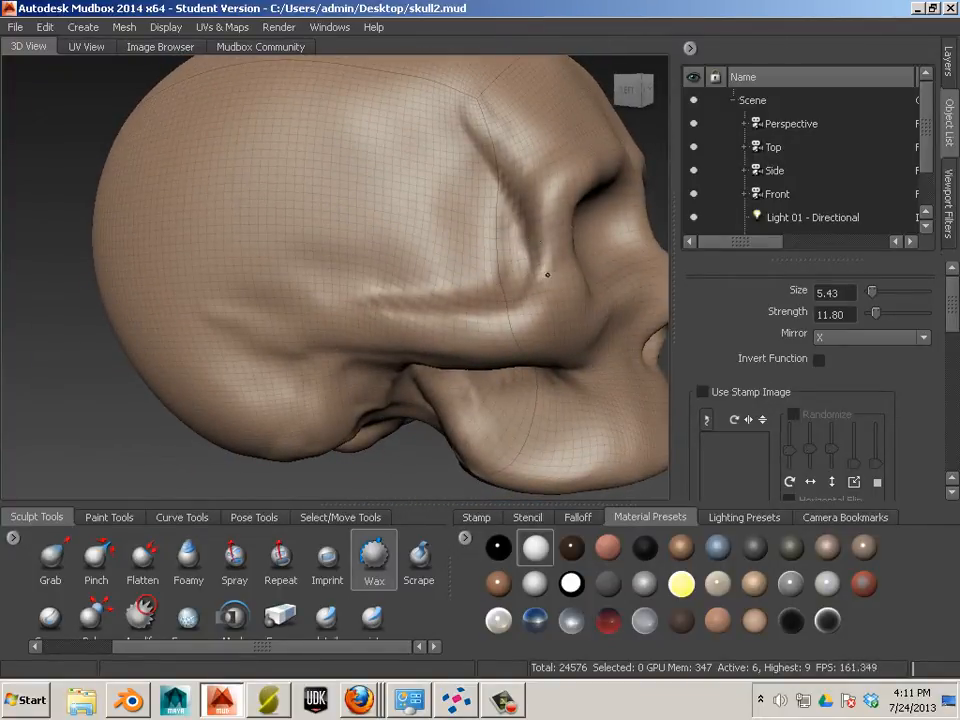
drag(551, 219, 554, 222)
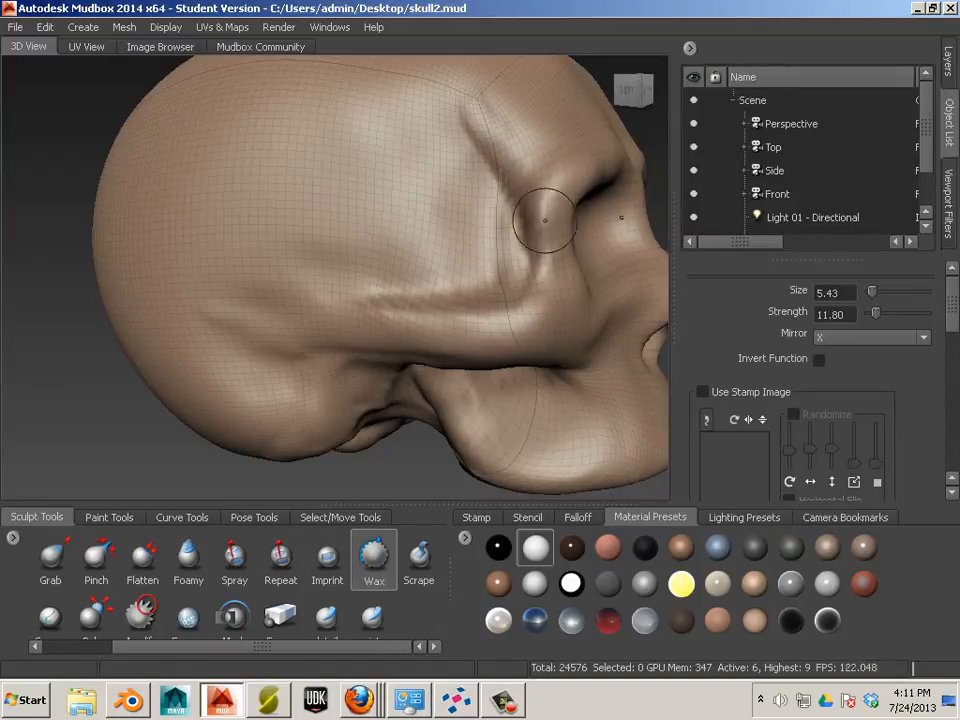
drag(556, 266, 522, 304)
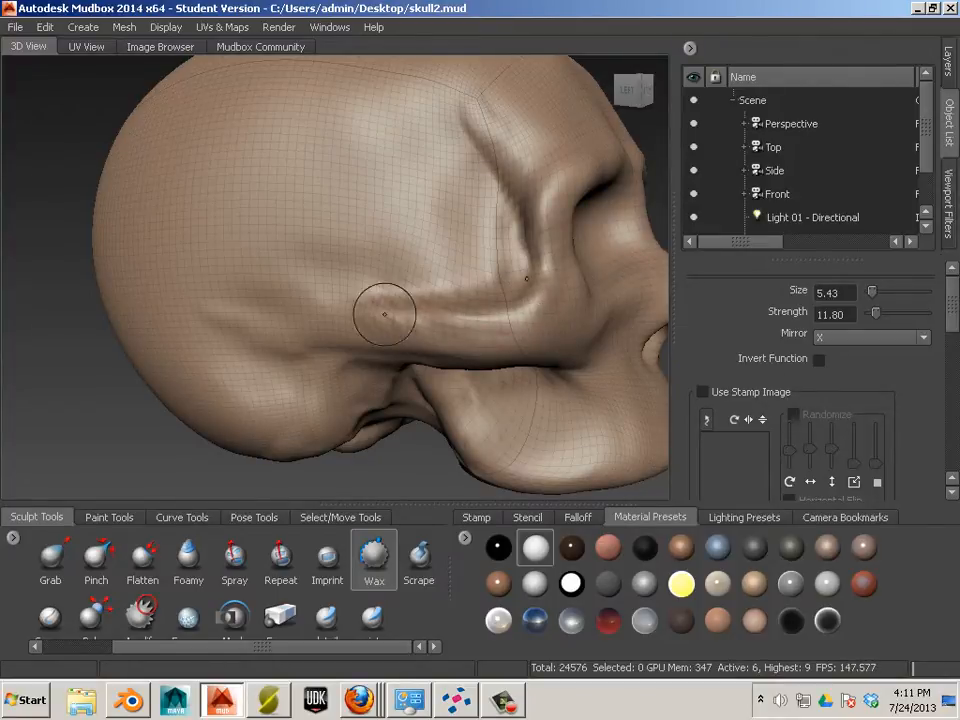
key(shift)
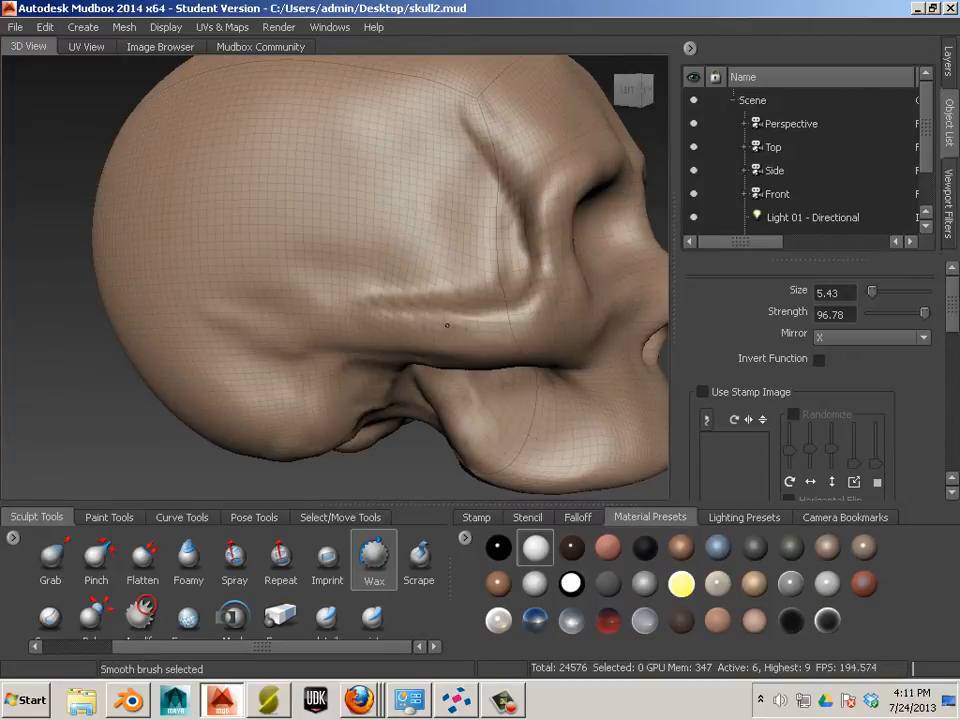
- Raise the mesh to subdivision level 8, then thicken the cheekbone arch with long Wax strokes and smooth it
key(shift+d)
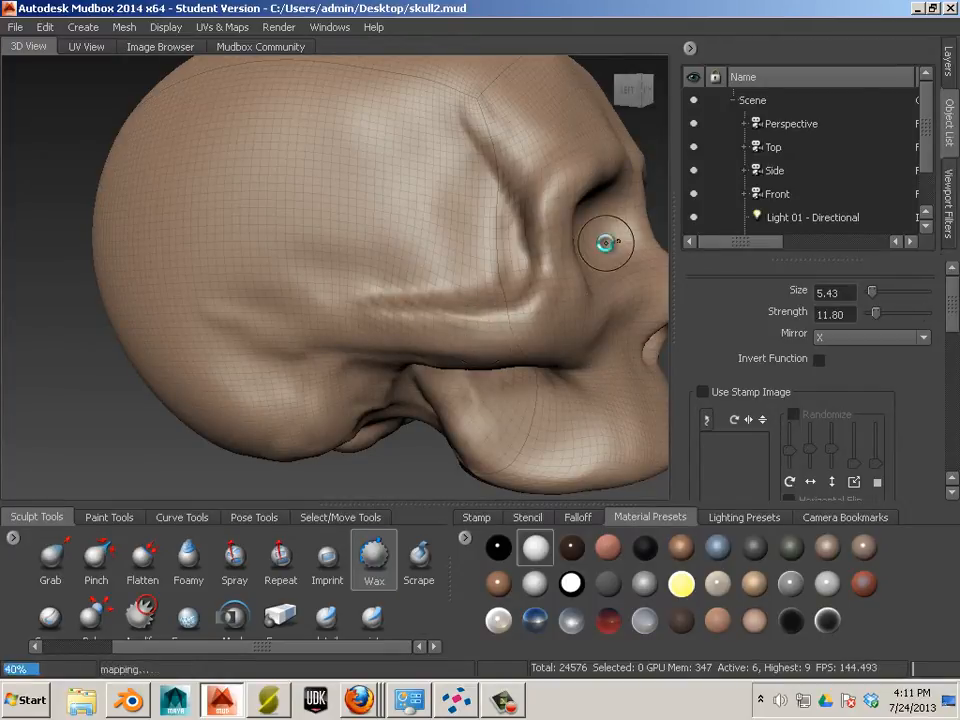
key(shift+d)
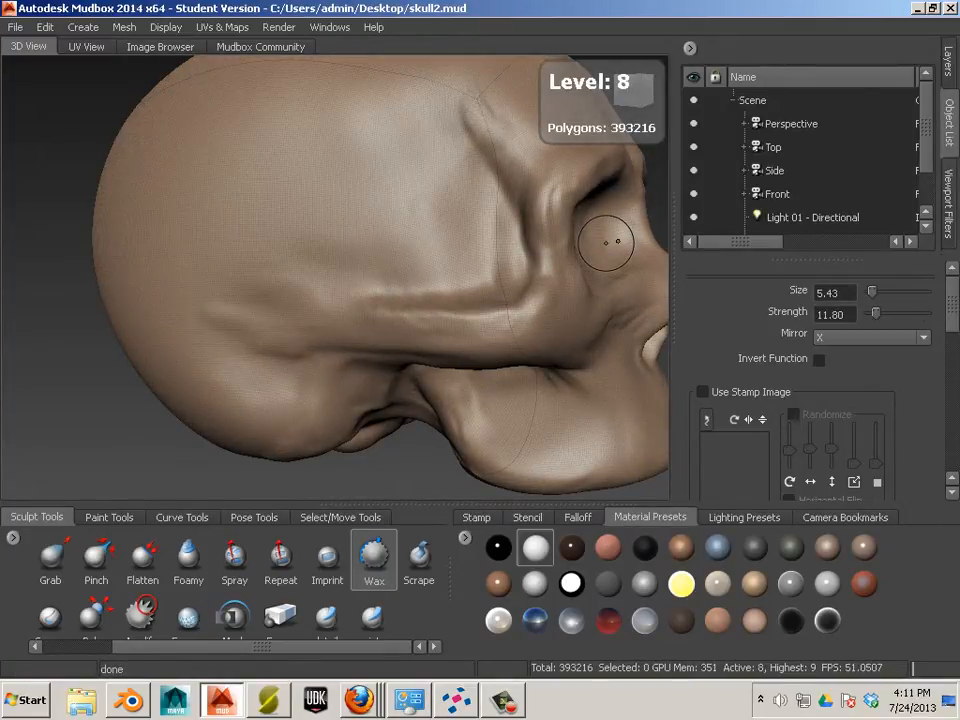
alt+drag(452, 392, 465, 394)
drag(566, 313, 460, 323)
drag(579, 280, 400, 321)
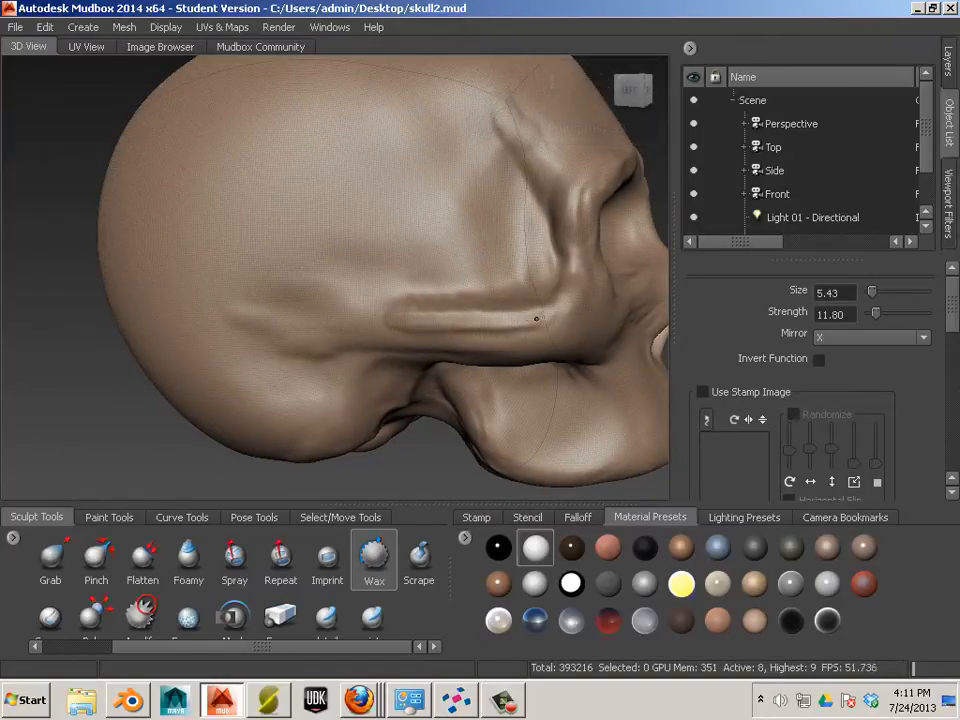
key(shift)
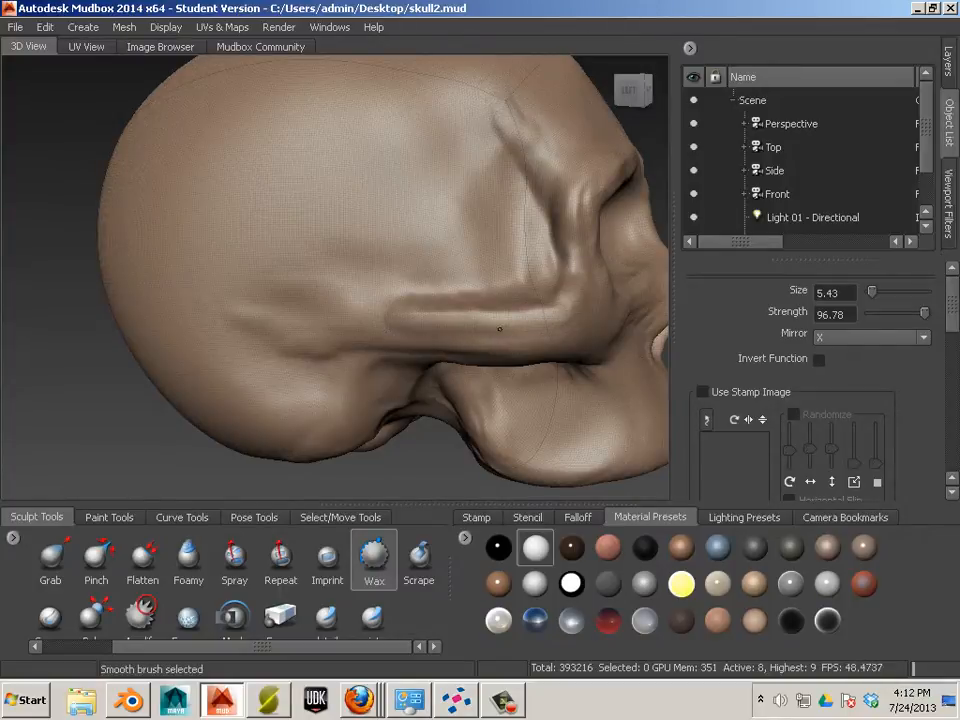
- Smooth the upper edge of the cheekbone arch and blend it into the temple
mouse_move(547, 326)
alt+mouse_down()
mouse_move(531, 373)
mouse_move(540, 378)
mouse_move(422, 384)
mouse_move(524, 384)
mouse_move(553, 369)
mouse_move(397, 382)
alt+mouse_up()
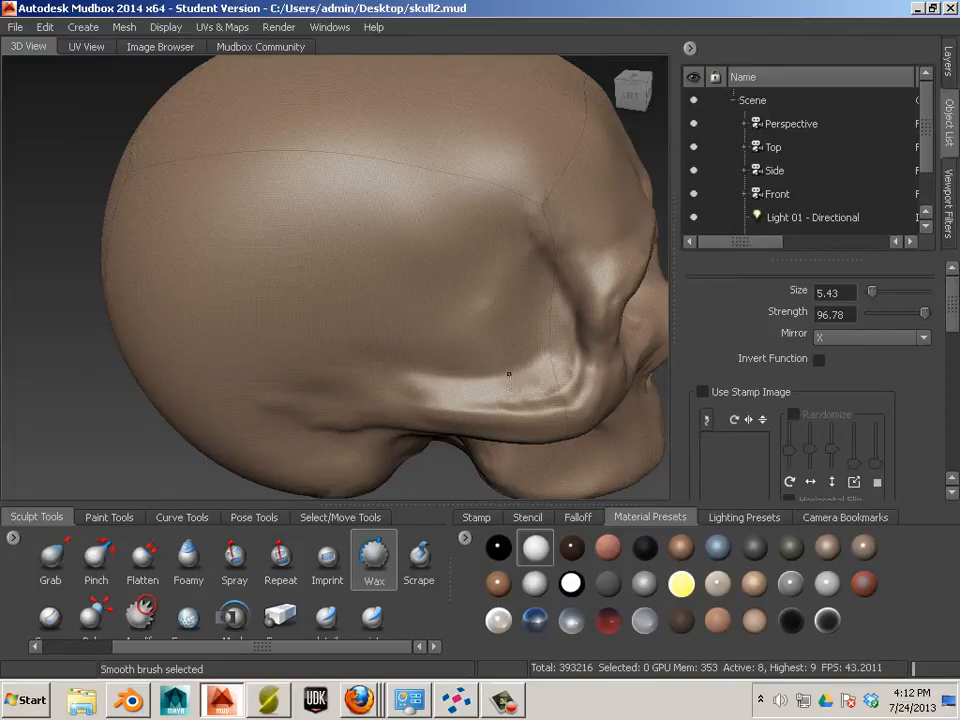
mouse_move(411, 400)
alt+mouse_down()
mouse_move(363, 391)
mouse_move(388, 399)
alt+mouse_up()
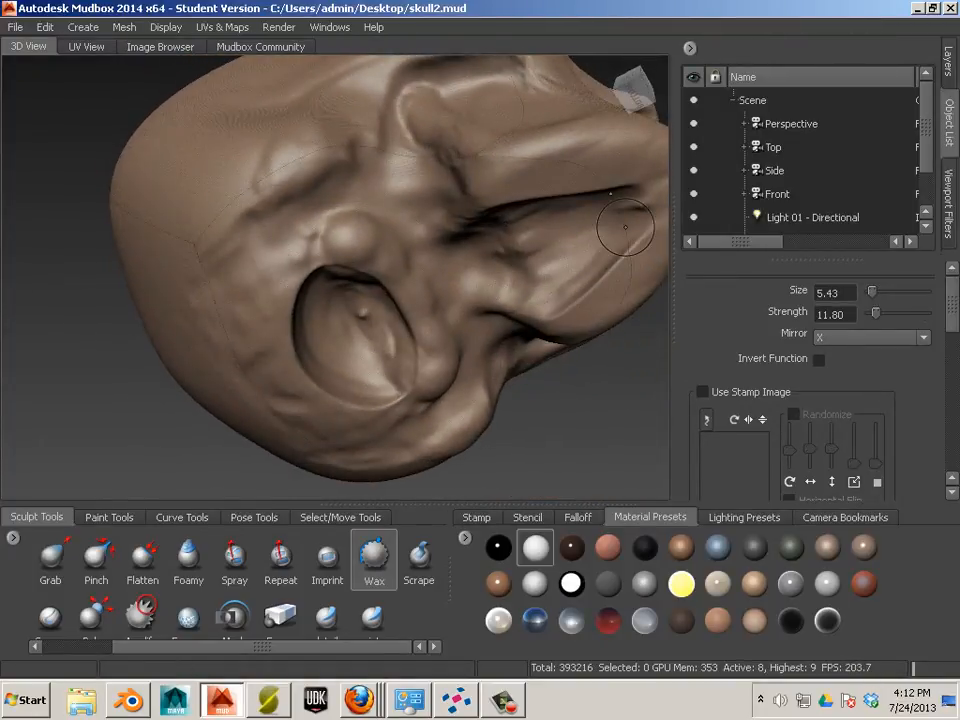
- Shape the crease along the cheekbone arch's underside with Wax, undo the last stroke, and smooth the crease's edge
alt+drag(625, 227, 579, 234)
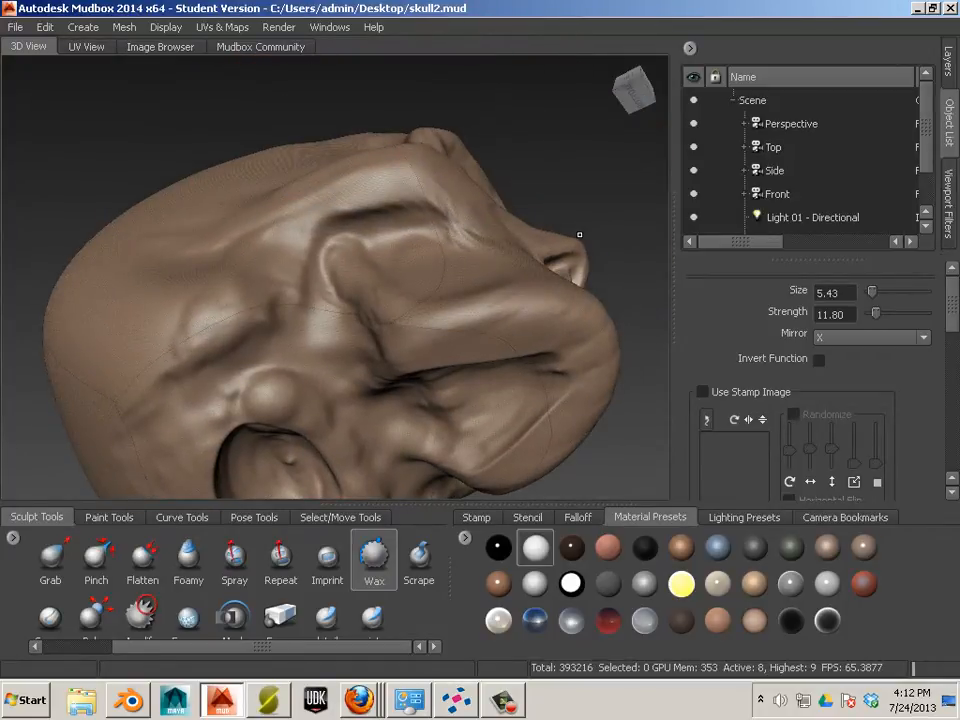
mouse_move(422, 219)
mouse_down()
mouse_move(375, 219)
mouse_move(328, 238)
mouse_move(302, 281)
mouse_move(312, 268)
mouse_move(332, 326)
mouse_move(321, 344)
mouse_up()
key(ctrl+z)
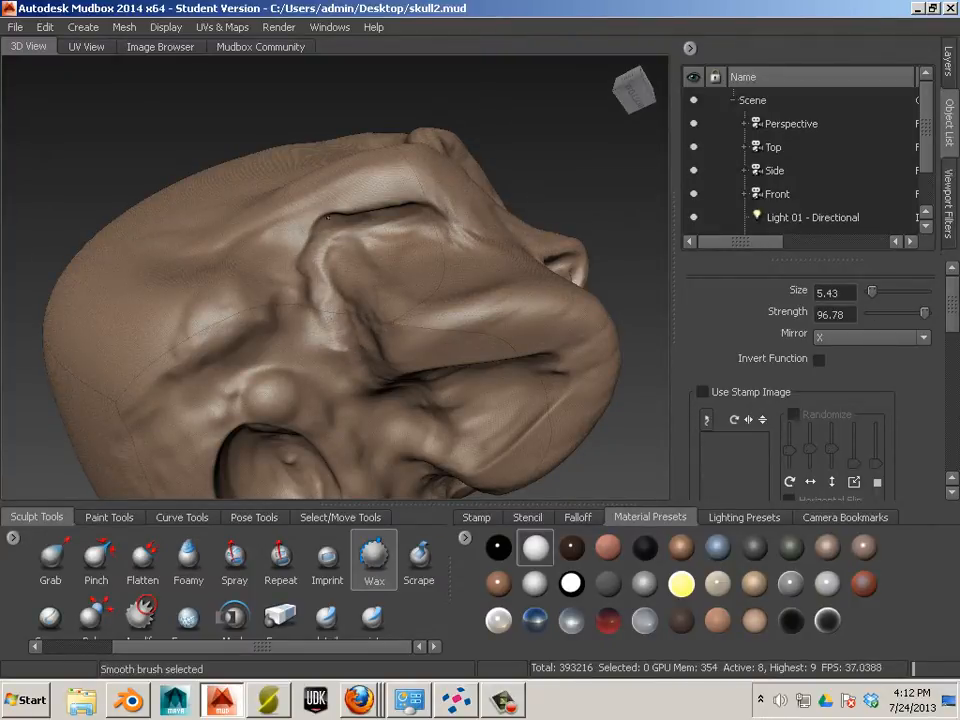
mouse_move(350, 213)
shift+mouse_down()
mouse_move(396, 204)
mouse_move(372, 205)
shift+mouse_up()
mouse_move(555, 140)
alt+mouse_down()
mouse_move(487, 222)
mouse_move(448, 222)
mouse_move(497, 225)
mouse_move(489, 233)
mouse_move(455, 234)
alt+mouse_up()
alt+drag(589, 208, 519, 242)
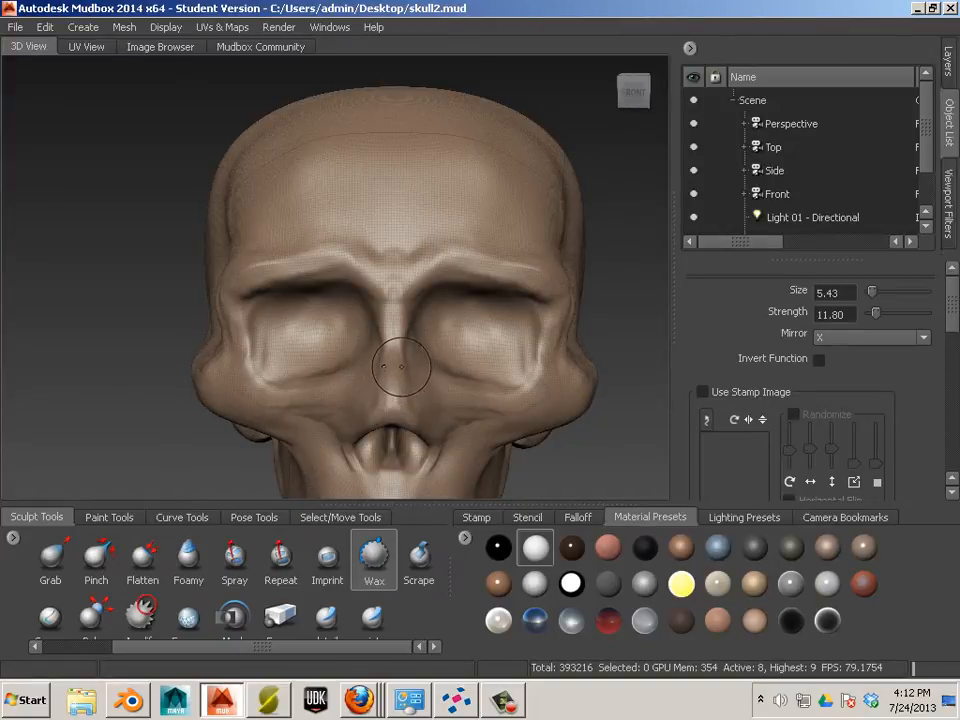
- Flatten the side and upper surface of the cheekbone arch with Scrape strokes
key(shift)
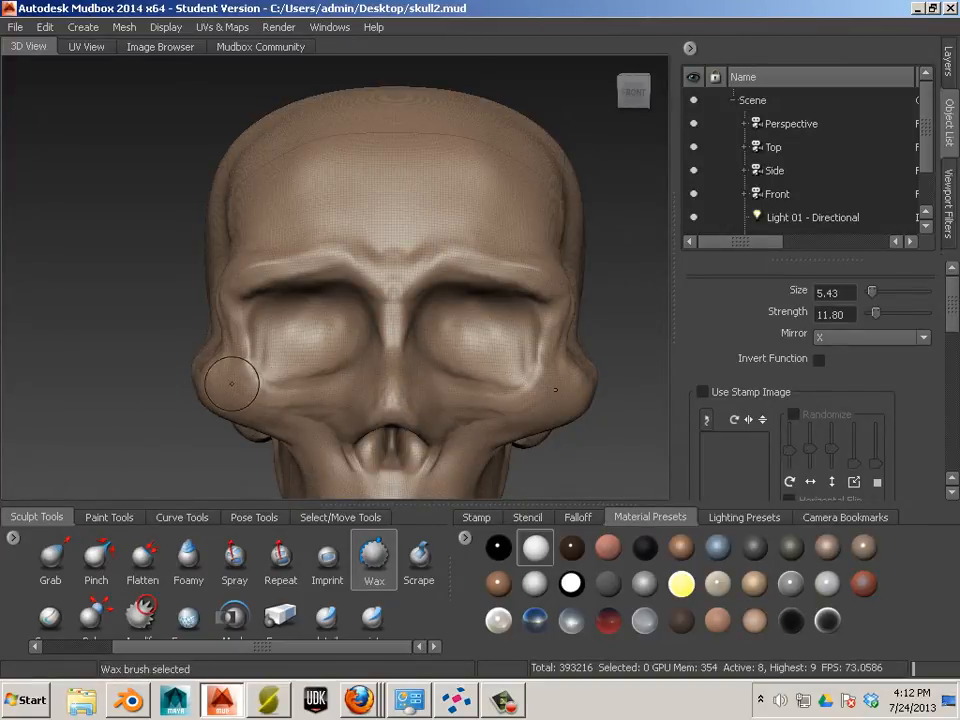
mouse_move(231, 381)
alt+mouse_down()
mouse_move(345, 317)
mouse_move(400, 376)
alt+mouse_up()
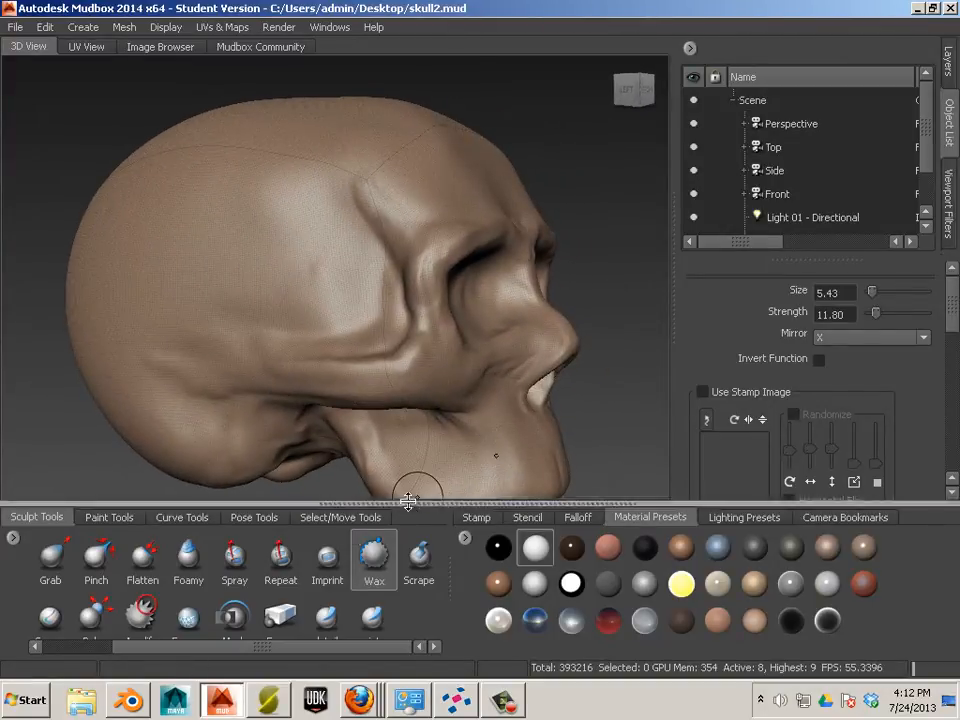
click(419, 558)
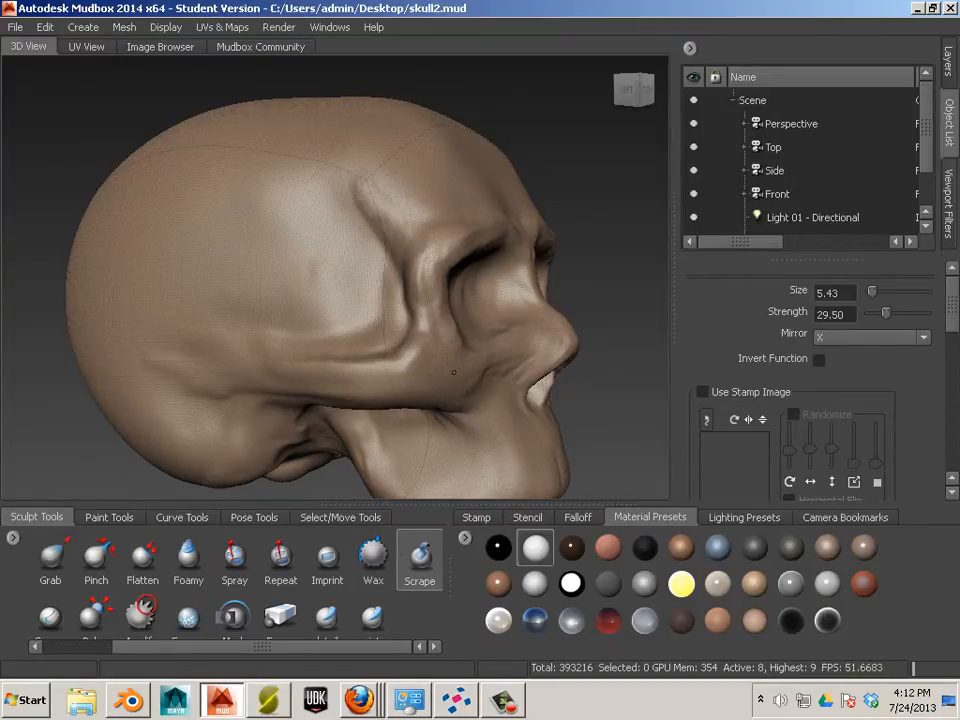
mouse_move(364, 405)
alt+mouse_down()
mouse_move(382, 405)
mouse_move(433, 351)
alt+mouse_up()
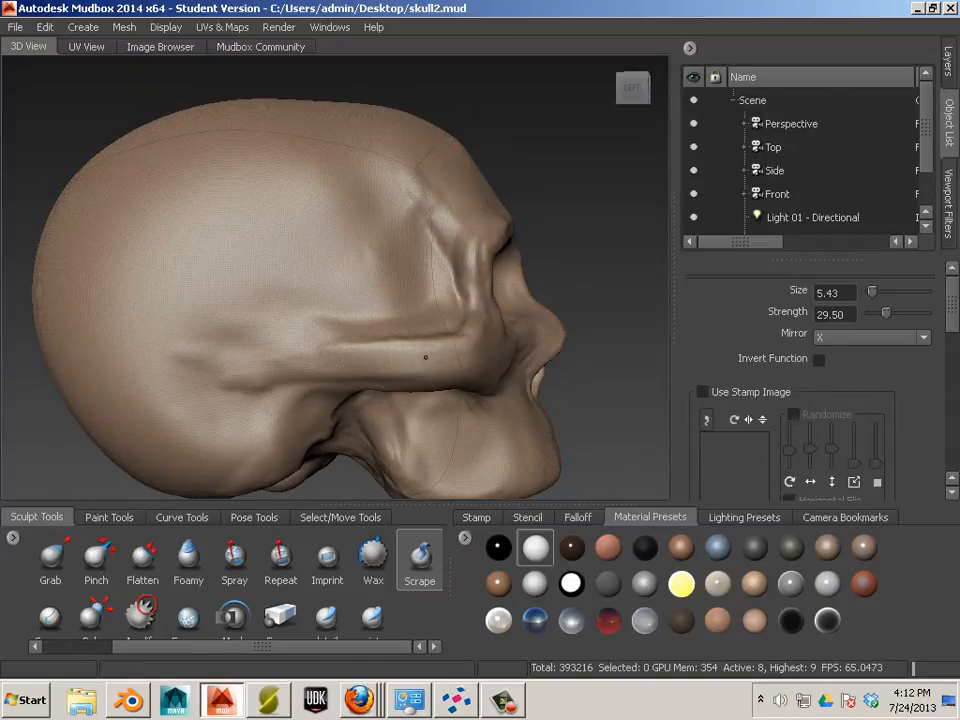
alt+drag(357, 367, 381, 339)
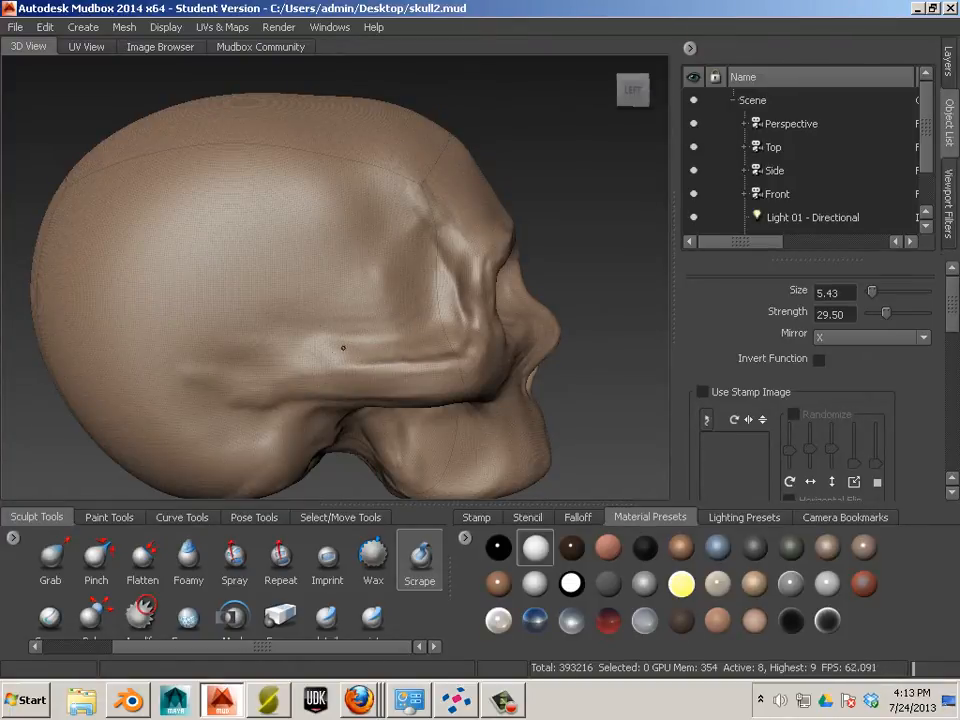
mouse_move(349, 345)
alt+mouse_down()
mouse_move(405, 347)
mouse_move(423, 397)
alt+mouse_up()
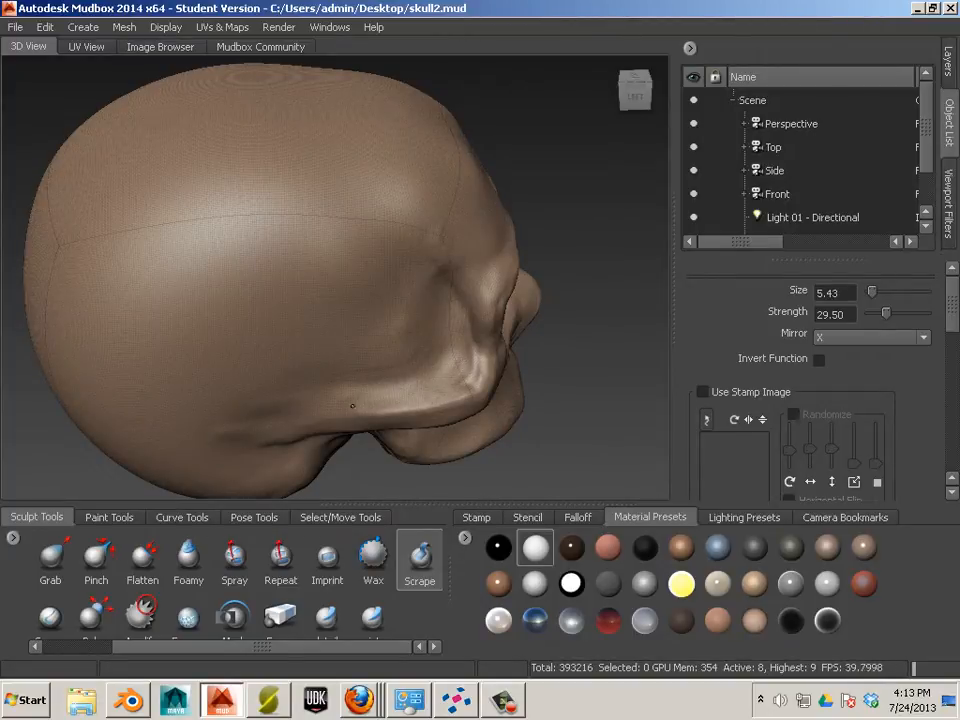
mouse_move(432, 399)
alt+mouse_down()
mouse_move(407, 377)
mouse_move(439, 287)
mouse_move(388, 262)
mouse_move(439, 274)
mouse_move(386, 321)
alt+mouse_up()
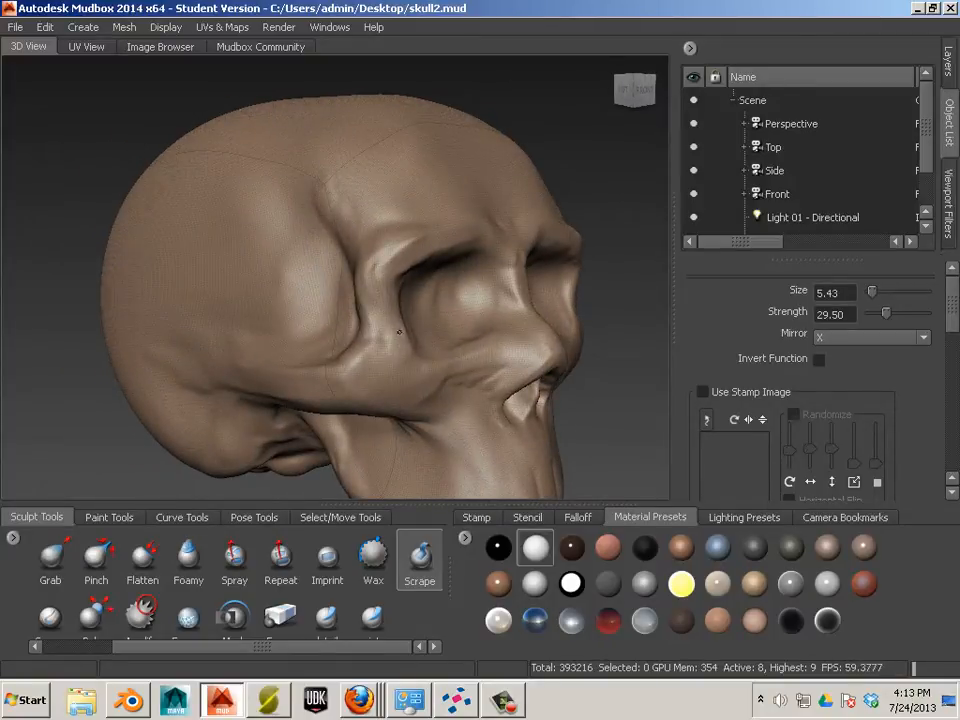
- Scrape the eye socket's outer rim and the temple surface behind it into flatter planes
alt+drag(405, 358, 372, 275)
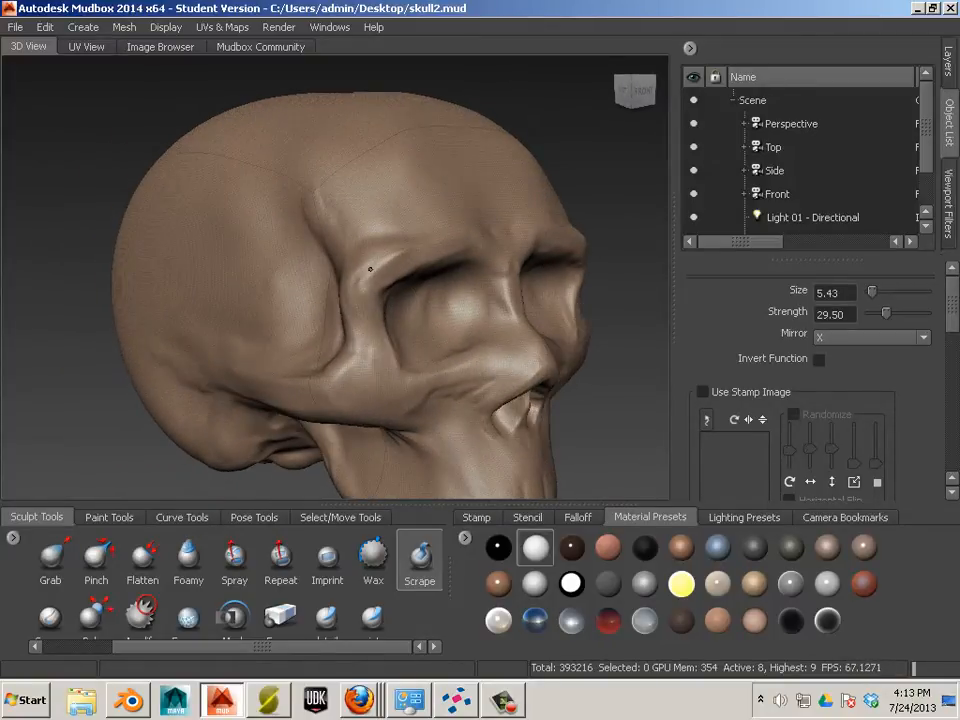
alt+drag(424, 243, 396, 240)
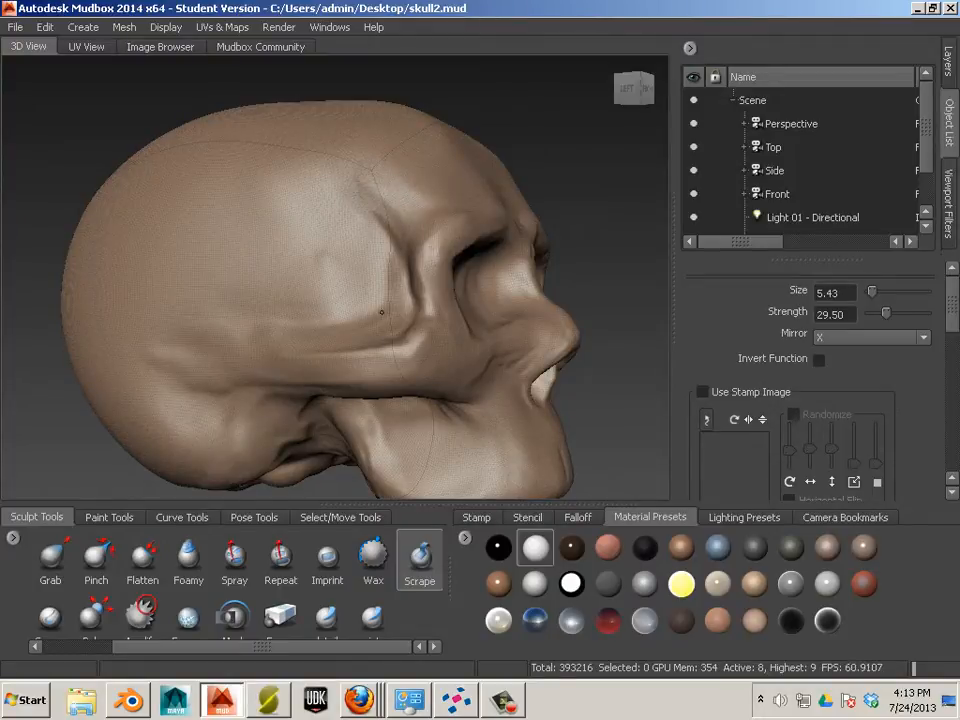
mouse_move(381, 312)
alt+mouse_down()
mouse_move(414, 268)
mouse_move(402, 288)
mouse_move(375, 300)
alt+mouse_up()
mouse_move(326, 336)
alt+mouse_down()
mouse_move(341, 316)
mouse_move(268, 306)
mouse_move(302, 294)
mouse_move(302, 311)
alt+mouse_up()
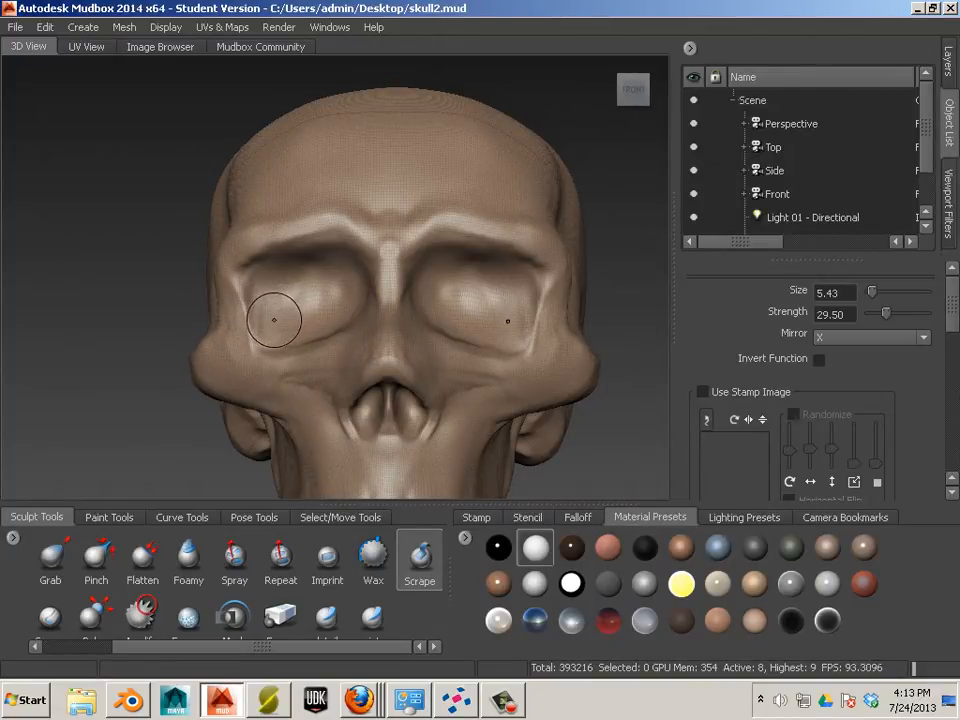
- Build up the lower outer corner of the eye sockets with Wax strokes that run into the cheekbone
alt+drag(150, 437, 158, 454)
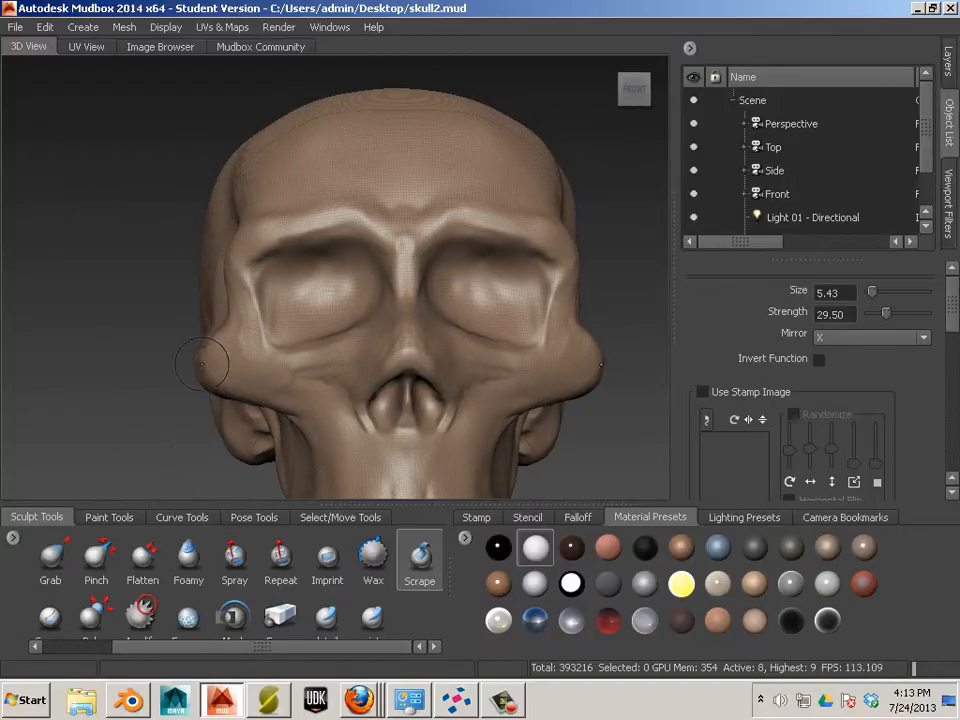
mouse_move(124, 348)
alt+mouse_down()
mouse_move(139, 345)
mouse_move(148, 366)
alt+mouse_up()
click(371, 563)
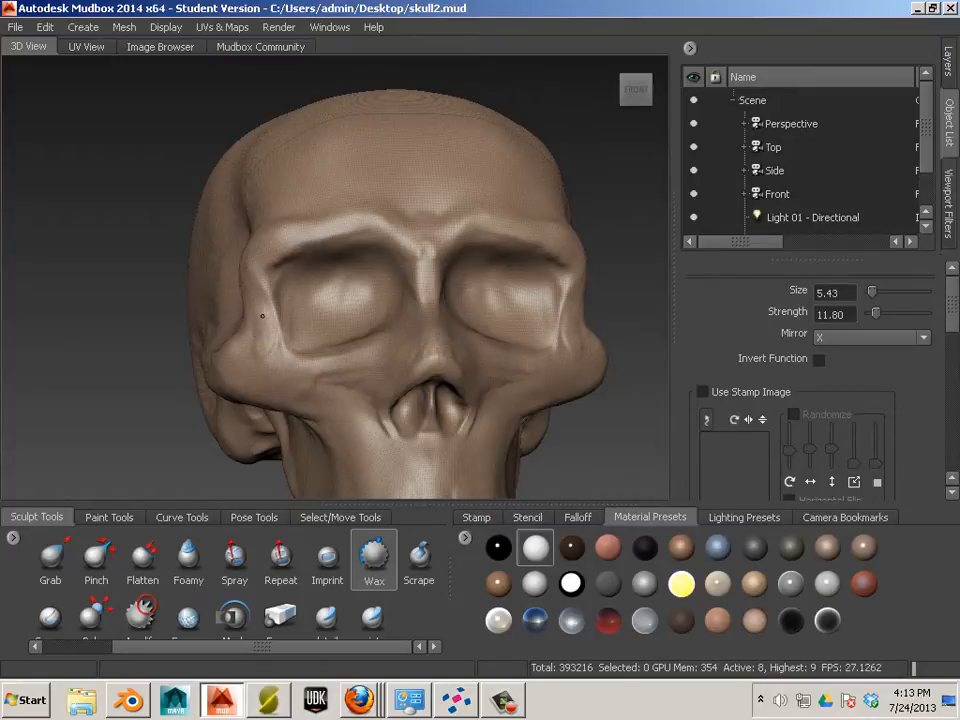
alt+drag(265, 338, 241, 325)
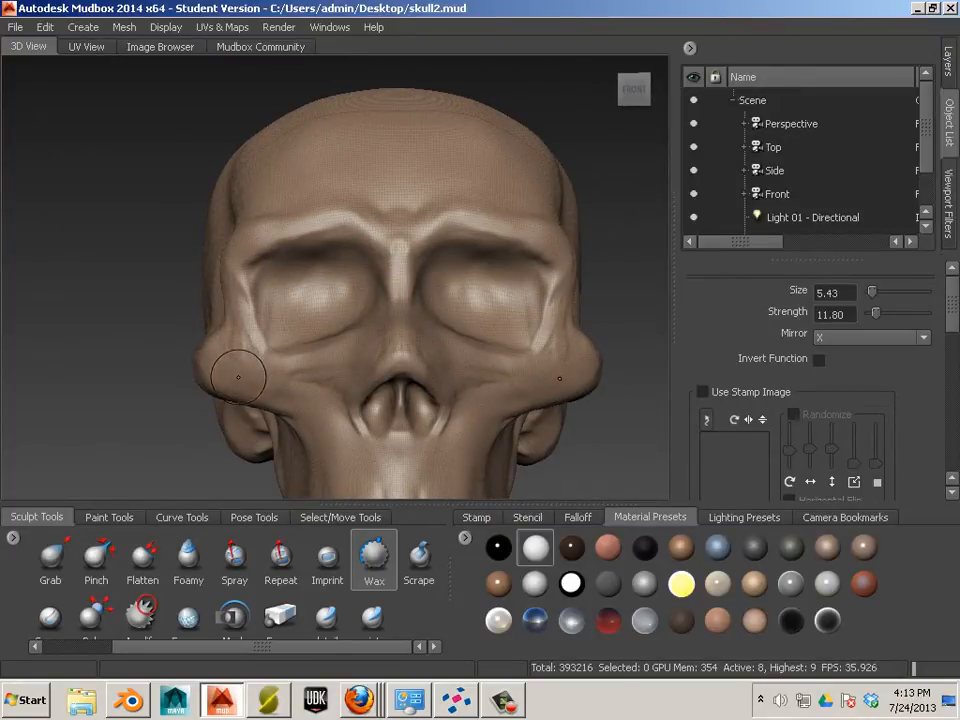
mouse_move(225, 319)
mouse_down()
mouse_move(277, 354)
mouse_move(235, 338)
mouse_move(264, 347)
mouse_move(244, 321)
mouse_move(262, 348)
mouse_move(293, 354)
mouse_move(236, 348)
mouse_move(228, 343)
mouse_move(287, 361)
mouse_move(236, 334)
mouse_move(244, 347)
mouse_move(262, 345)
mouse_move(252, 363)
mouse_up()
alt+drag(291, 384, 279, 378)
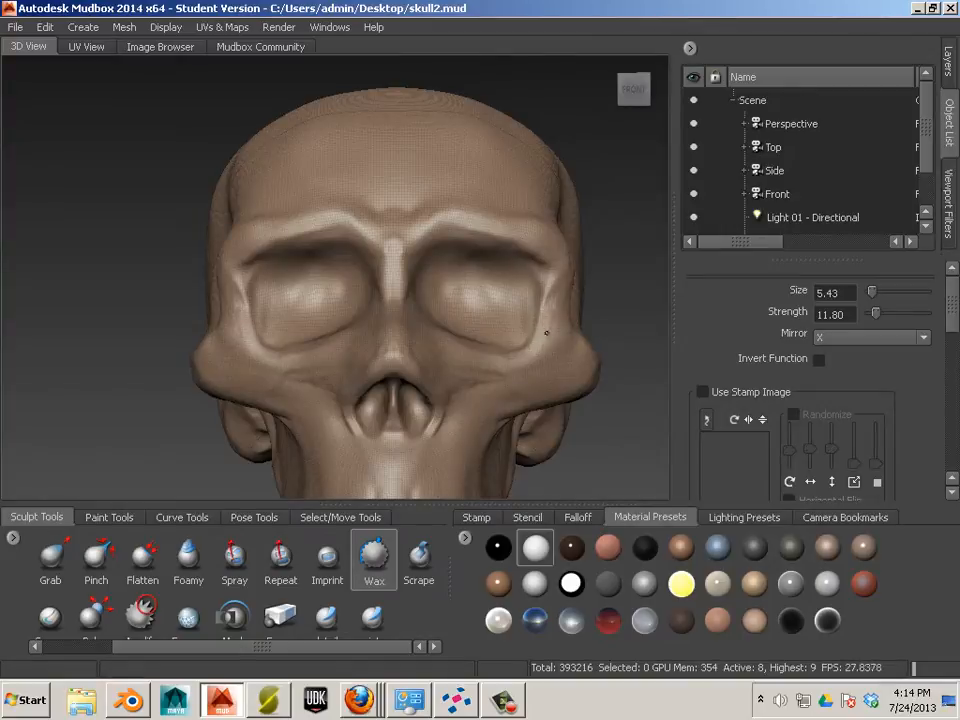
- Thicken the upper outer rim of the eye sockets with Wax strokes and smooth them into the brow
key(shift)
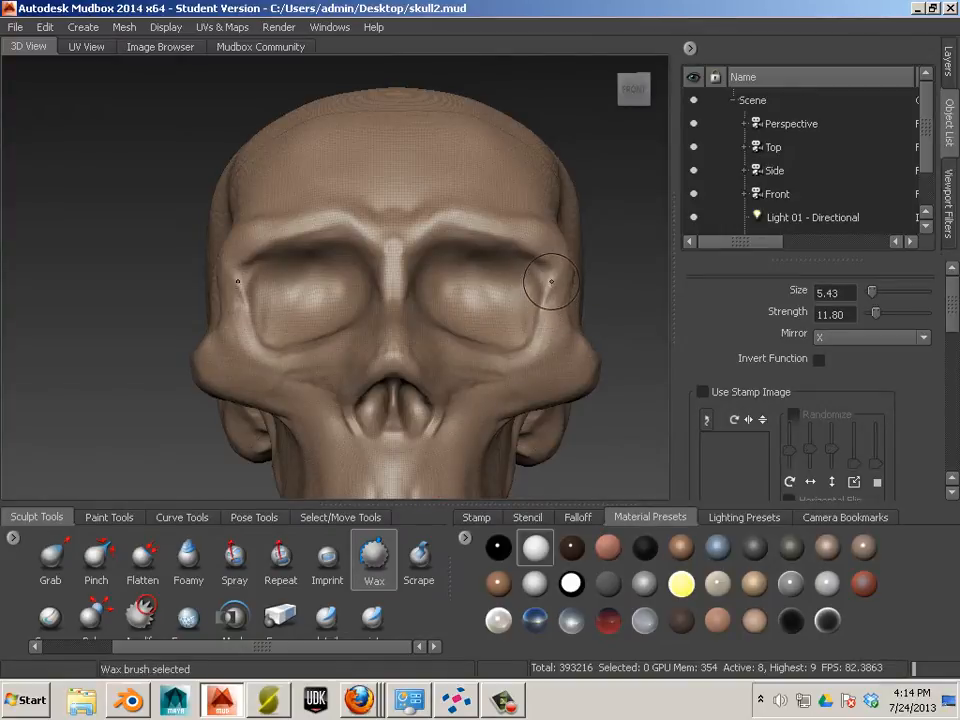
key(shift)
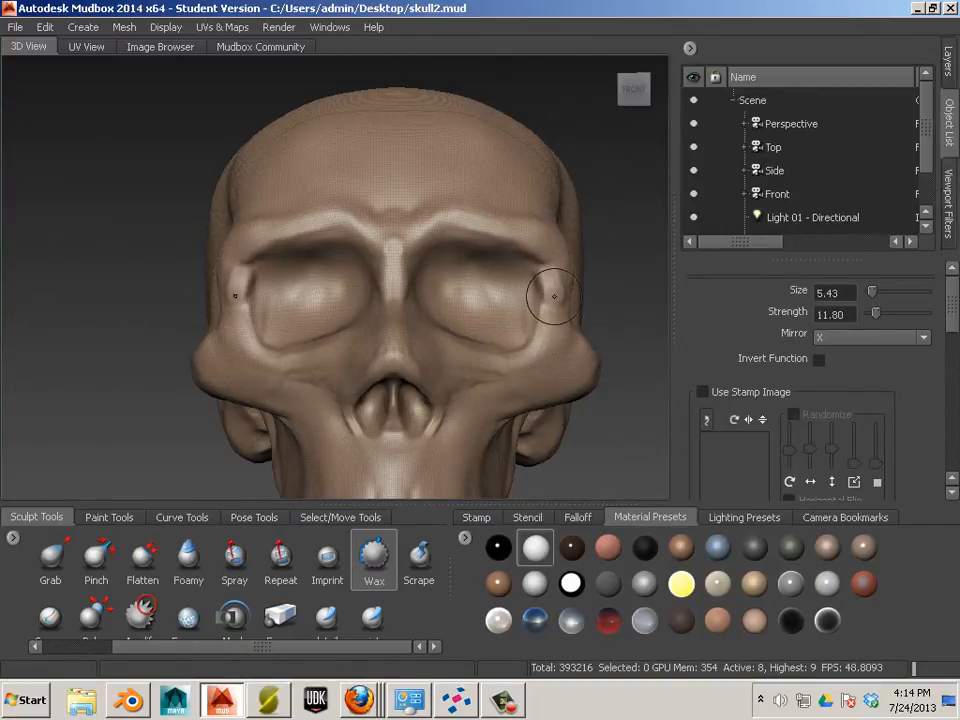
key(shift)
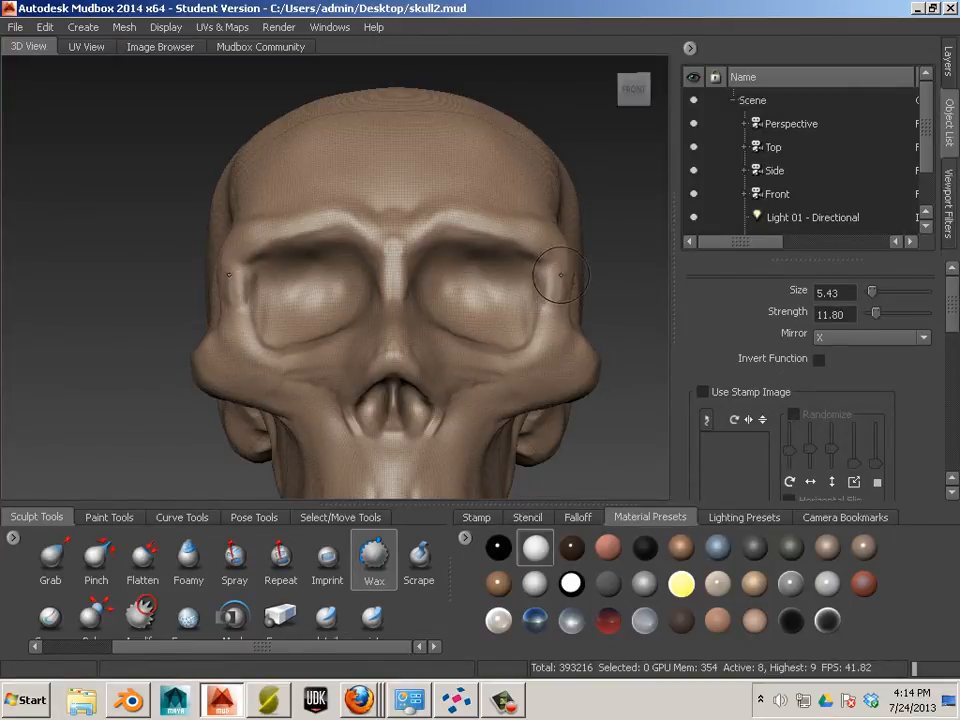
key(shift)
key(shift)
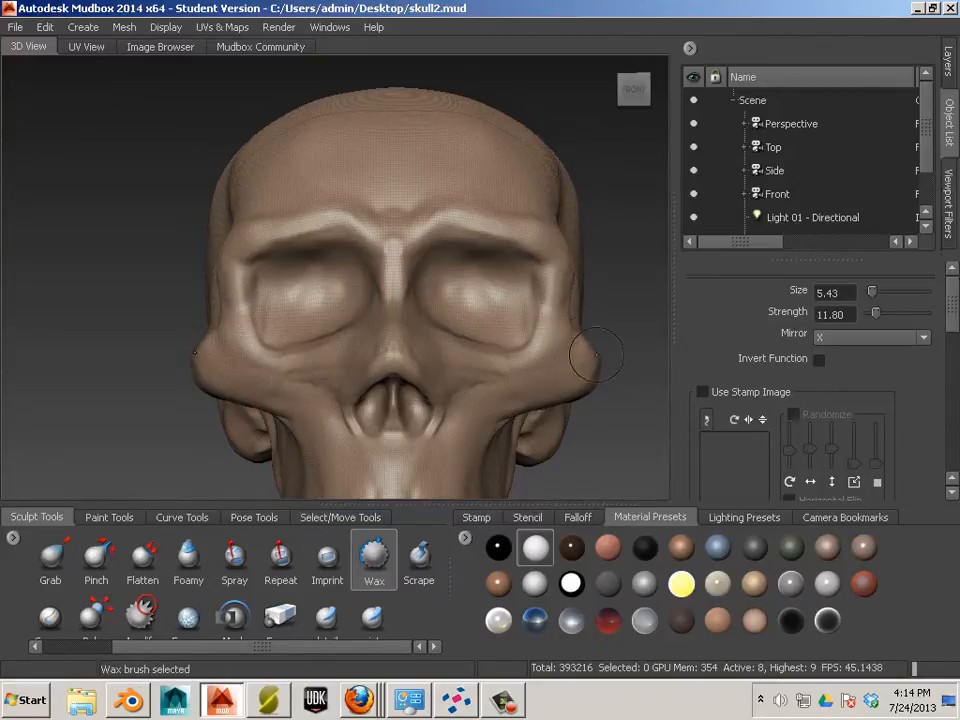
- Scrape the raised outer rim of the eye socket flat where it meets the brow
mouse_move(541, 262)
alt+mouse_down()
mouse_move(594, 351)
mouse_move(577, 369)
mouse_move(521, 319)
mouse_move(294, 386)
alt+mouse_up()
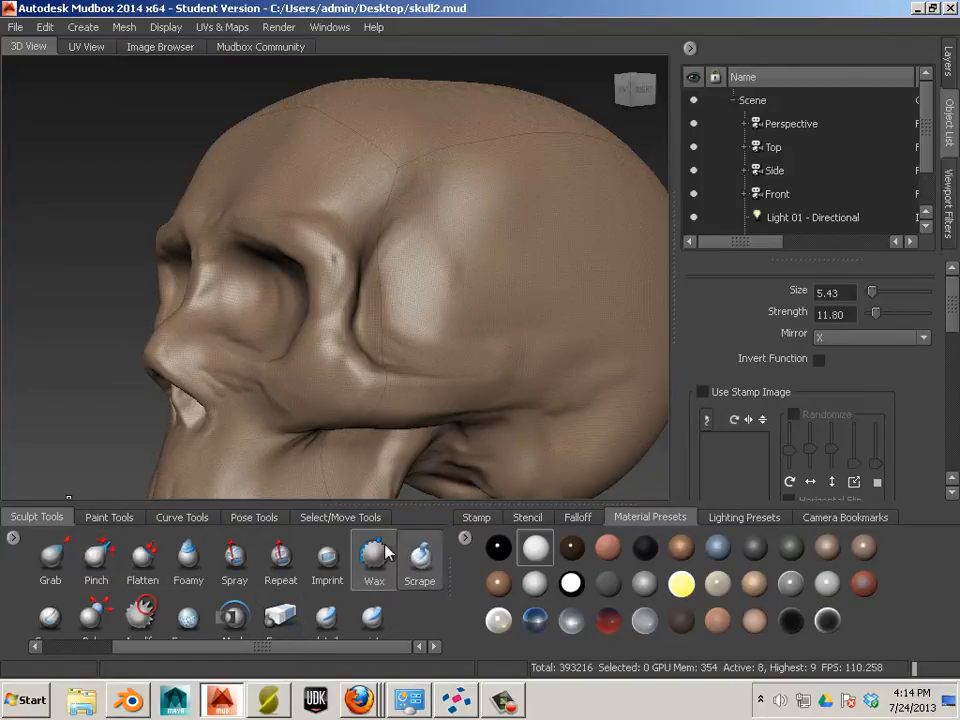
click(419, 560)
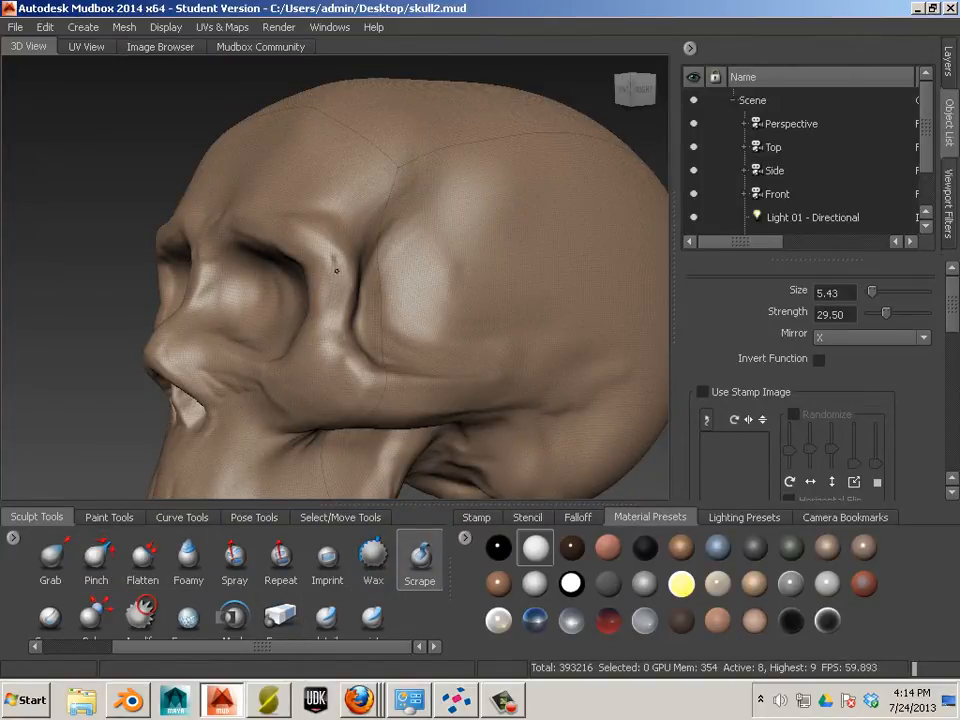
alt+drag(234, 243, 508, 287)
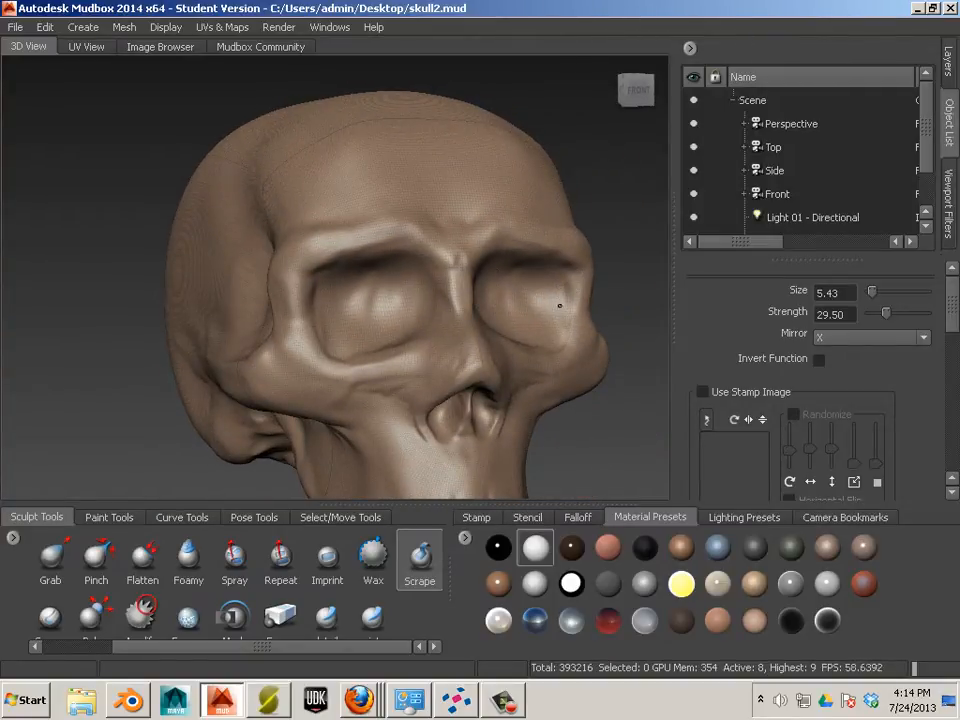
- Scrape the inner surfaces of the eye sockets and smooth their lower outer corners
alt+drag(553, 306, 525, 214)
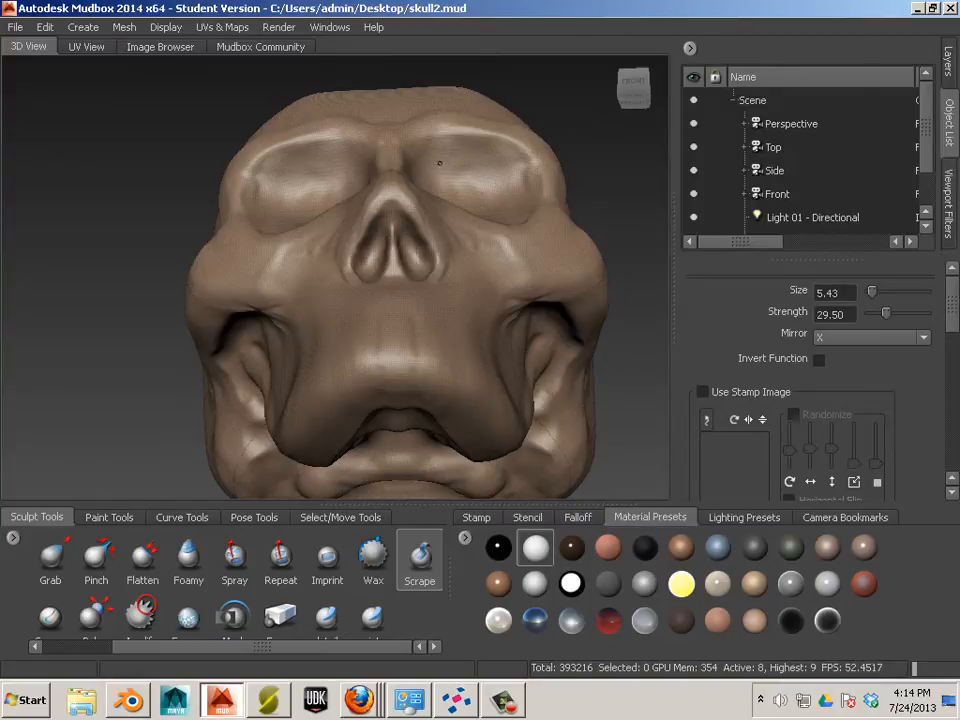
alt+drag(448, 165, 364, 244)
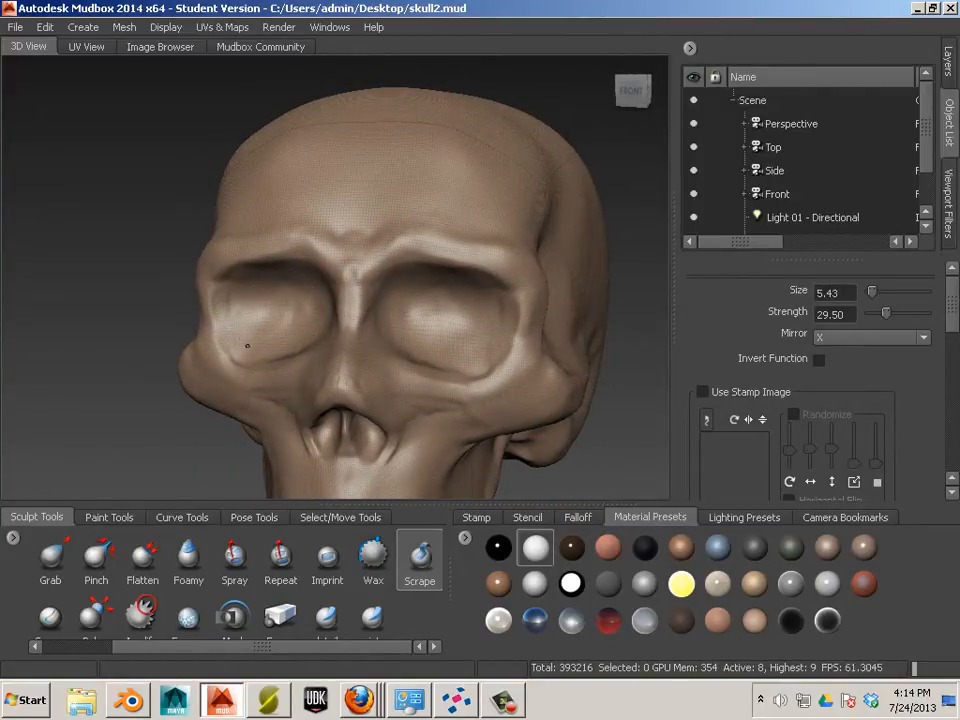
alt+drag(298, 303, 328, 400)
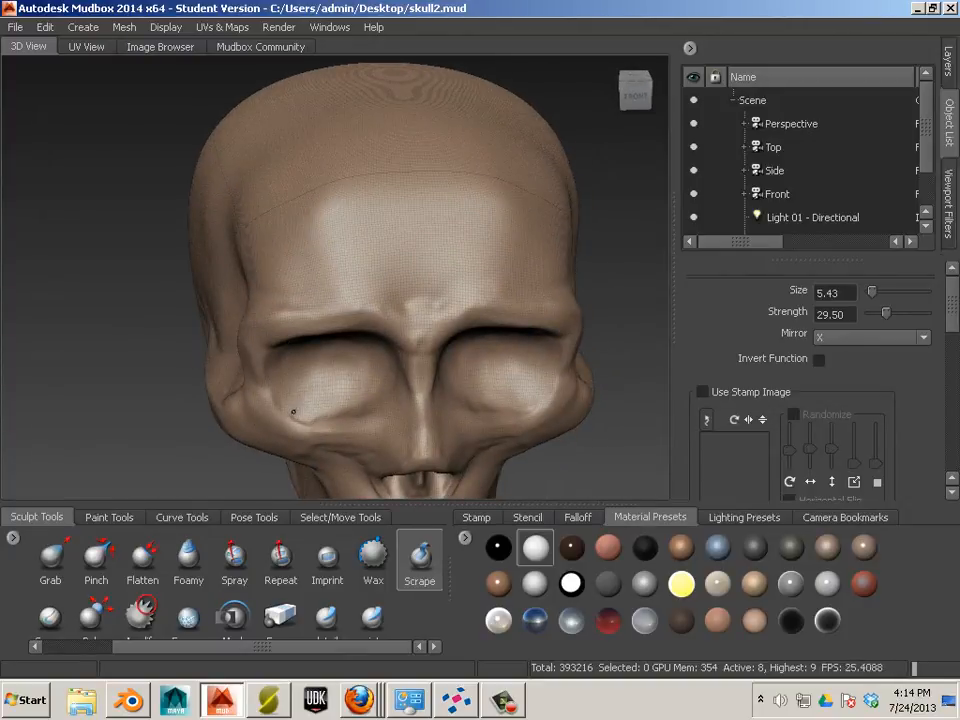
key(shift)
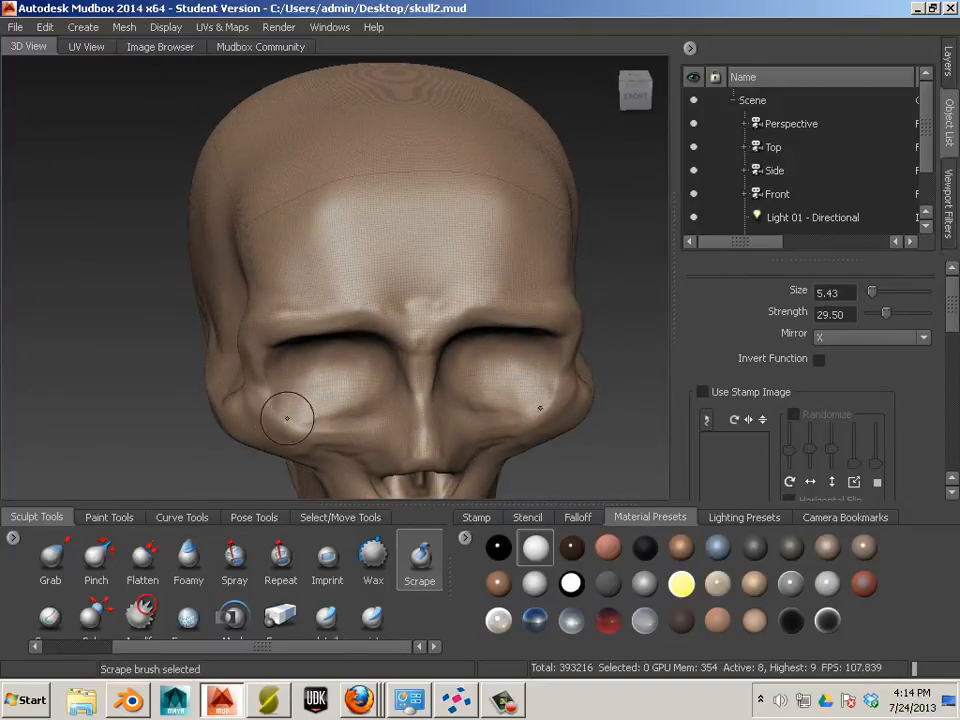
alt+drag(289, 407, 296, 381)
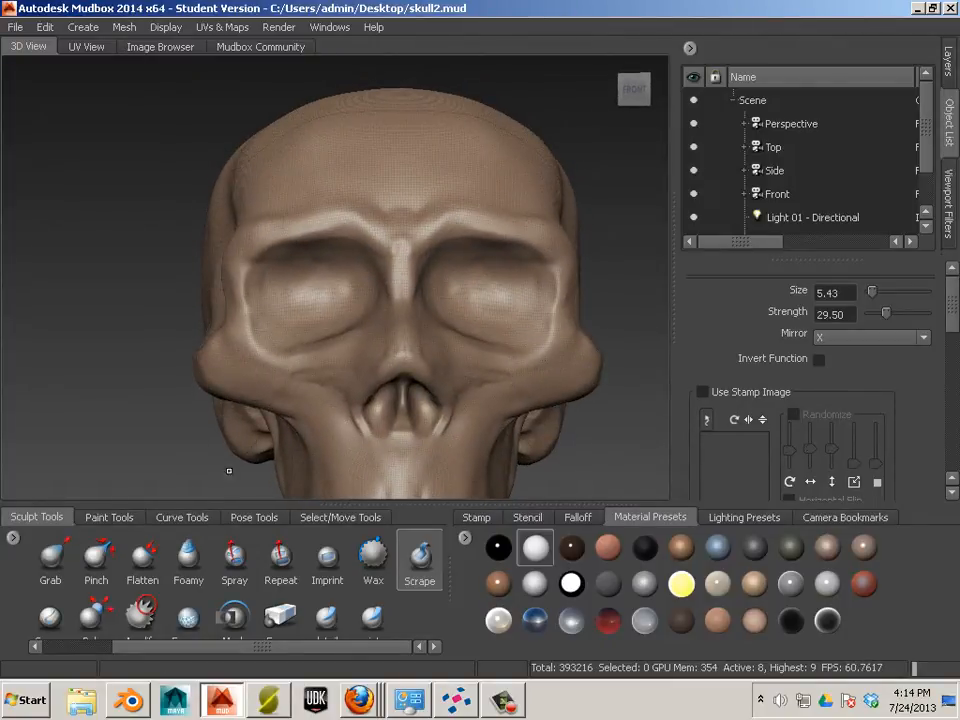
- Add Wax along the front of the cheekbones below the eye sockets and smooth the strokes into the surface
mouse_move(160, 655)
mouse_down()
mouse_move(171, 651)
mouse_move(133, 649)
mouse_move(184, 651)
mouse_move(60, 652)
mouse_move(129, 650)
mouse_up()
click(374, 560)
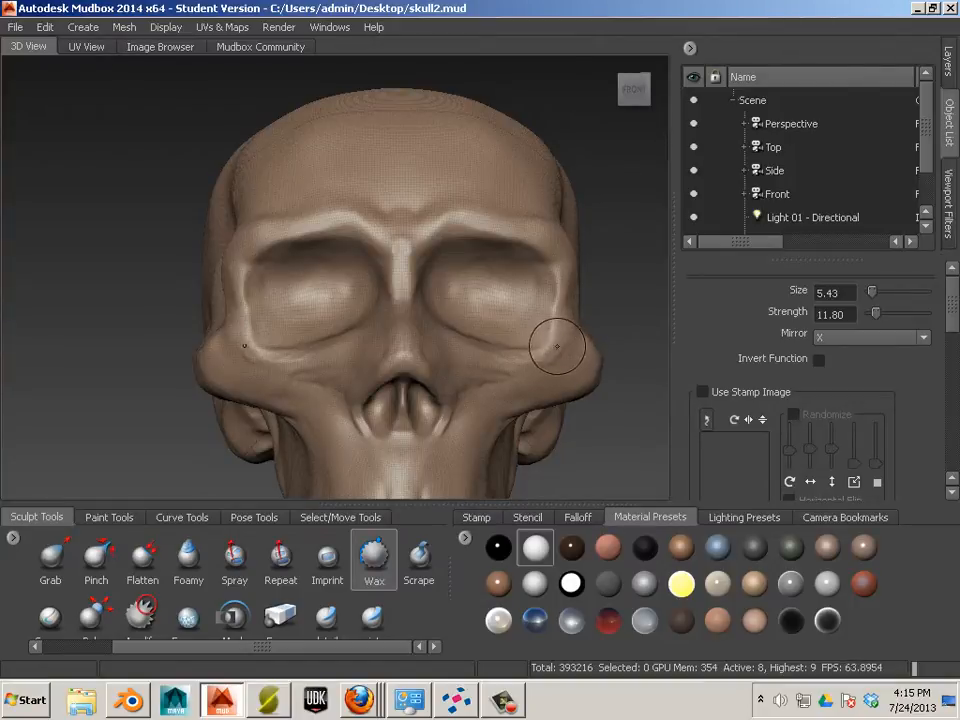
key(shift)
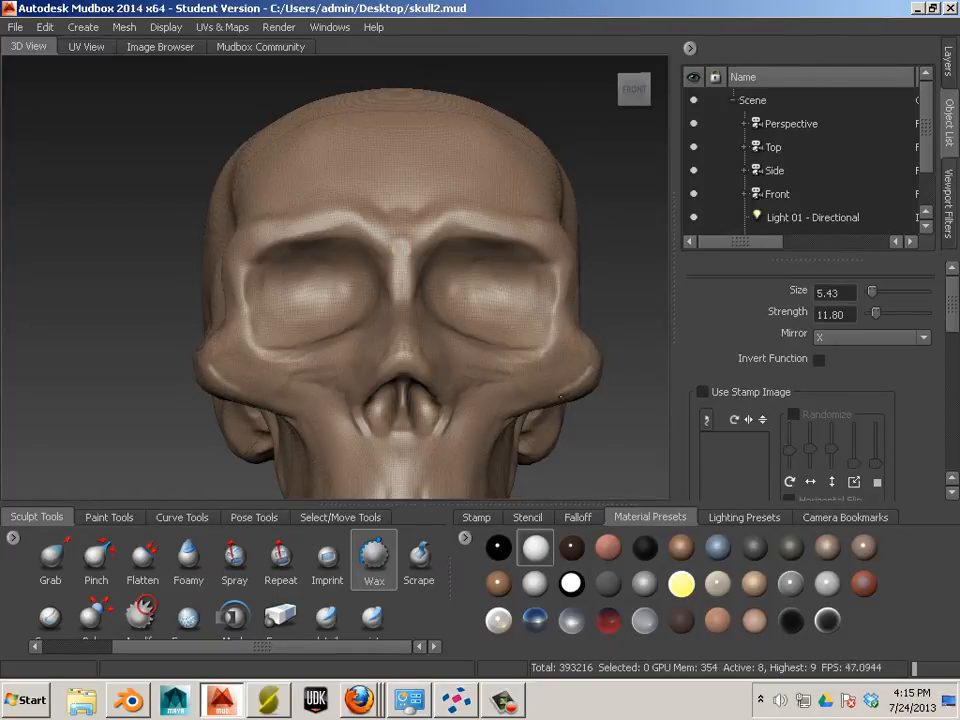
key(shift)
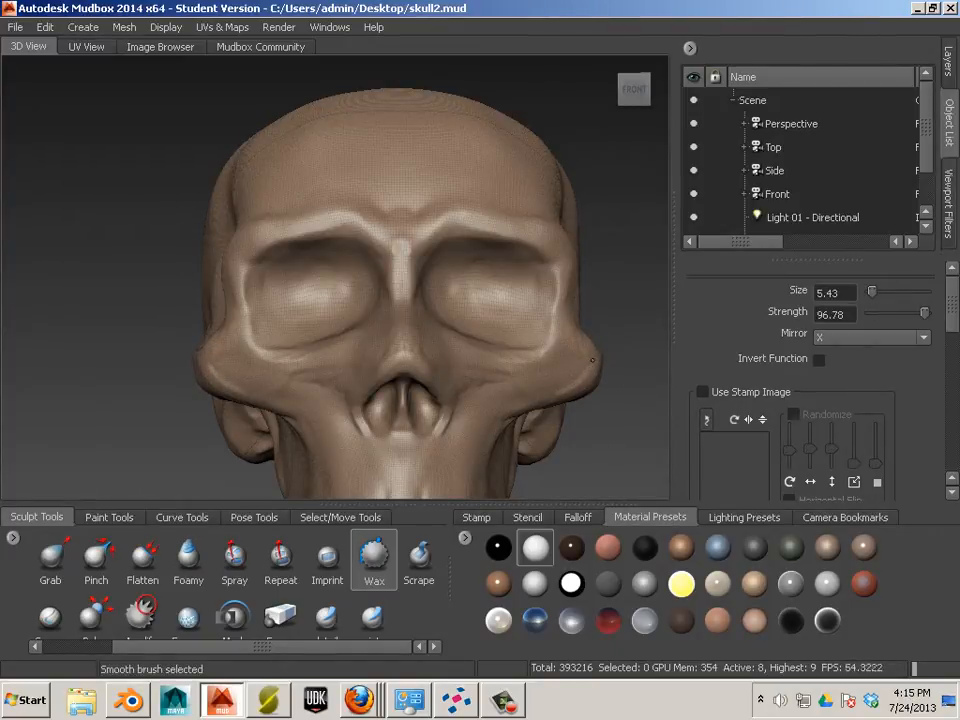
mouse_move(570, 380)
shift+mouse_down()
mouse_move(572, 333)
mouse_move(559, 354)
mouse_move(511, 363)
mouse_move(550, 357)
shift+mouse_up()
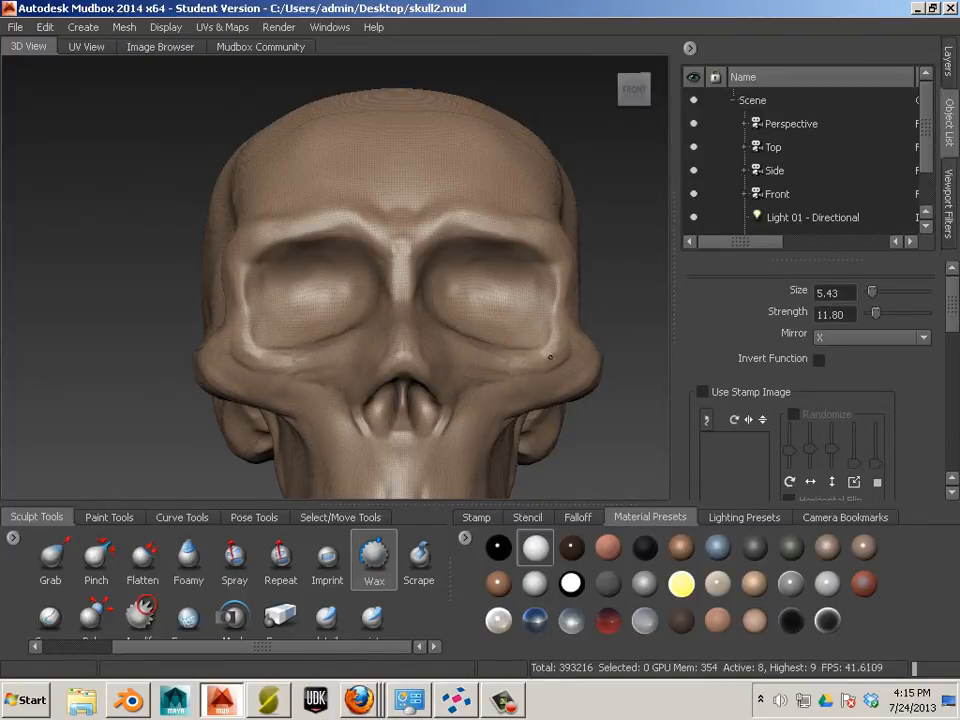
- Smooth the cheek surface beside the nasal opening, undoing one stroke, and build up the forehead above the brow with Wax
key(shift)
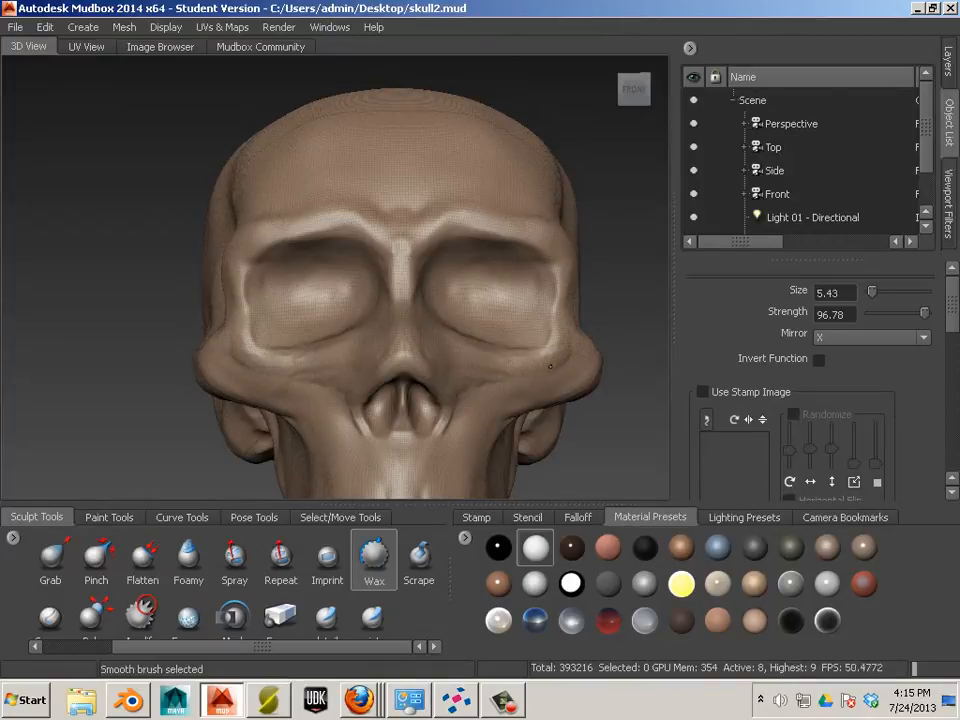
mouse_move(458, 395)
shift+mouse_down()
mouse_move(468, 404)
mouse_move(475, 386)
shift+mouse_up()
key(ctrl+z)
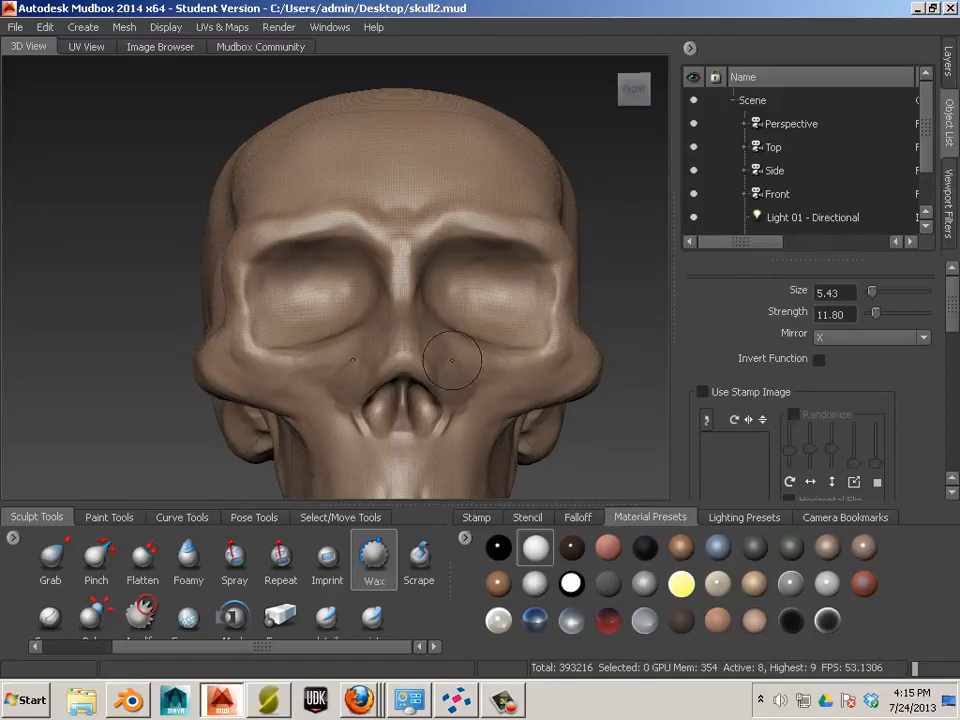
key(shift)
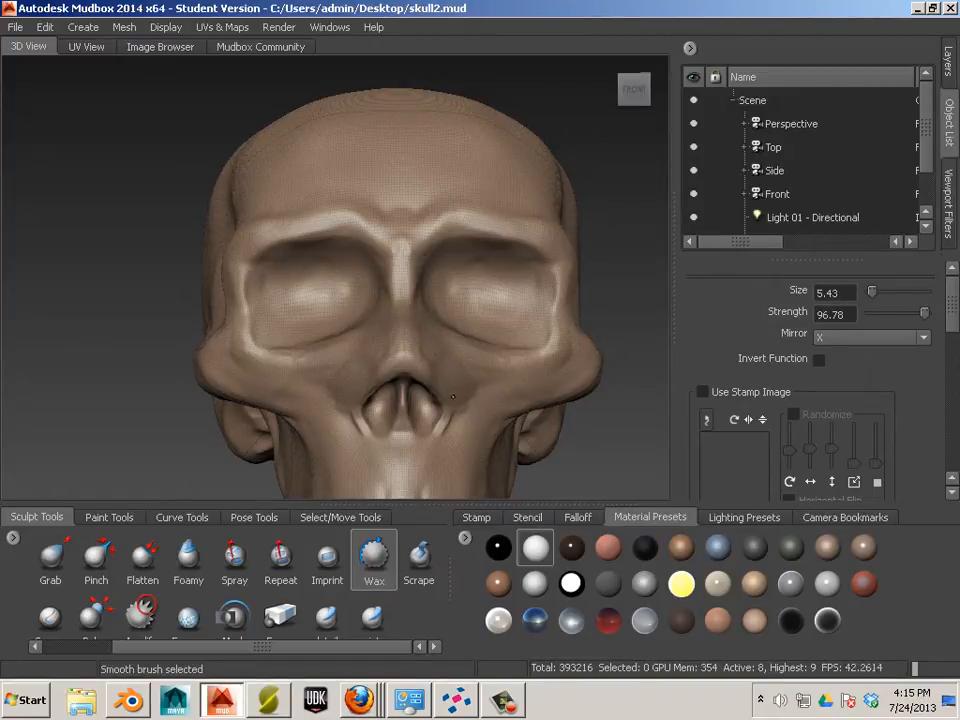
key(shift)
key(shift)
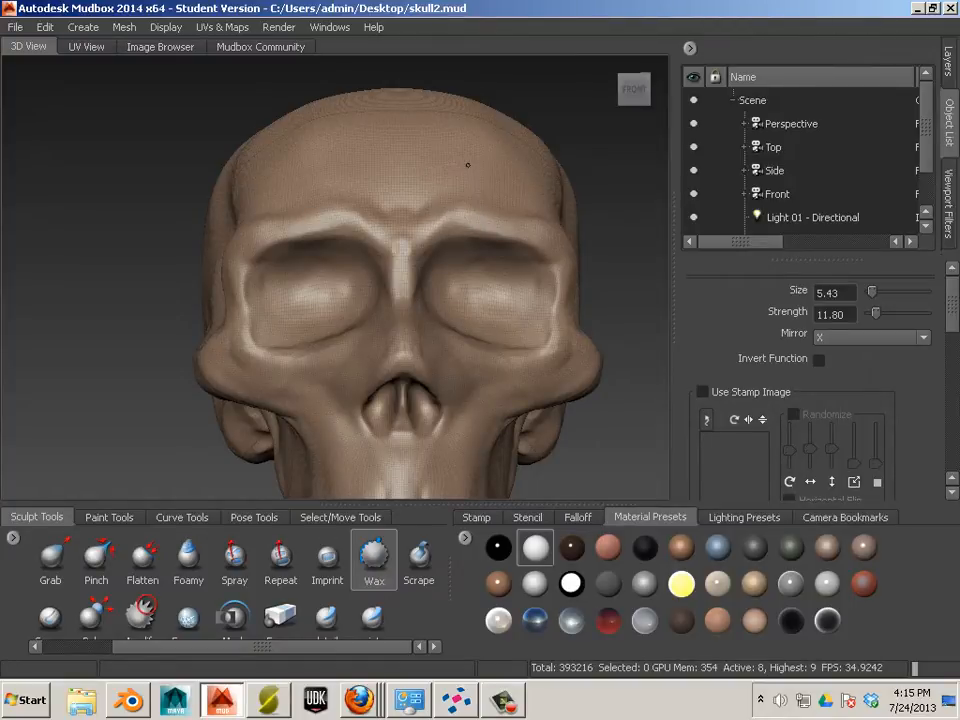
mouse_move(447, 181)
mouse_down()
mouse_move(455, 203)
mouse_move(441, 194)
mouse_up()
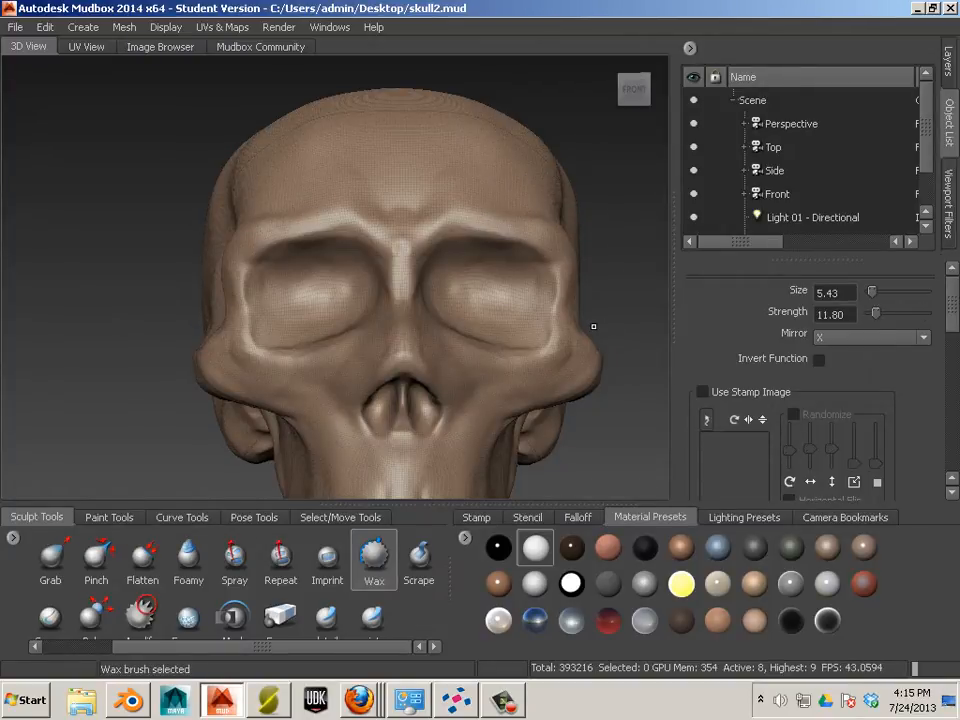
- Raise vertical tooth-root ridges with Wax on the front of the upper jaw below the nasal opening and smooth them
mouse_move(549, 334)
alt+middle_down()
mouse_move(484, 168)
mouse_move(495, 172)
alt+middle_up()
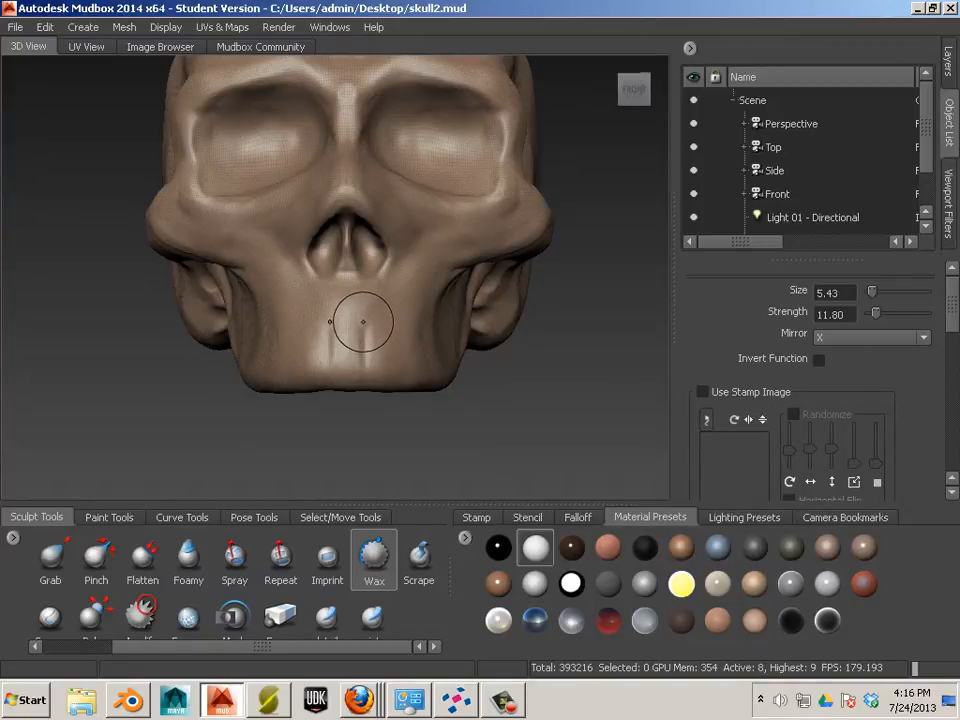
mouse_move(364, 318)
mouse_down()
mouse_move(366, 348)
mouse_move(368, 339)
mouse_up()
mouse_move(365, 339)
shift+mouse_down()
mouse_move(343, 317)
mouse_move(347, 336)
mouse_move(385, 335)
shift+mouse_up()
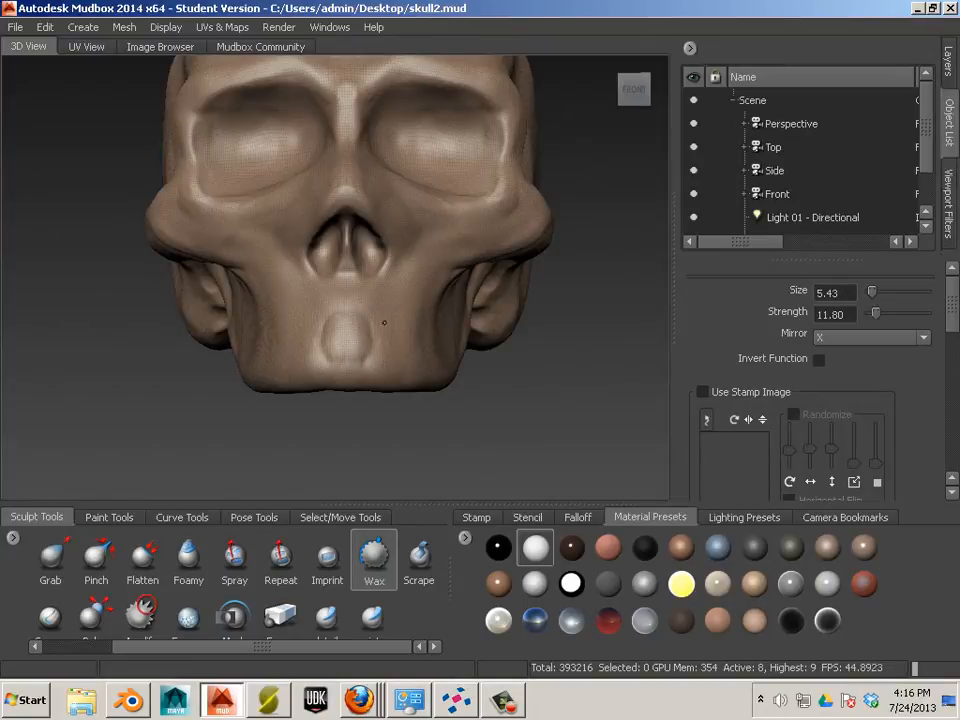
key(shift)
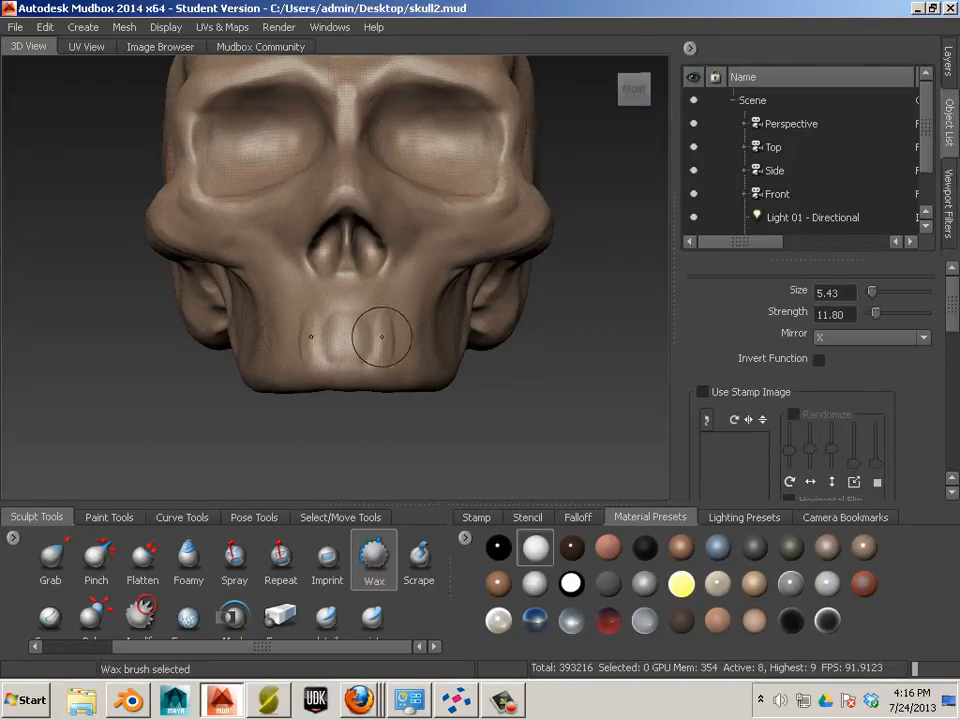
key(shift)
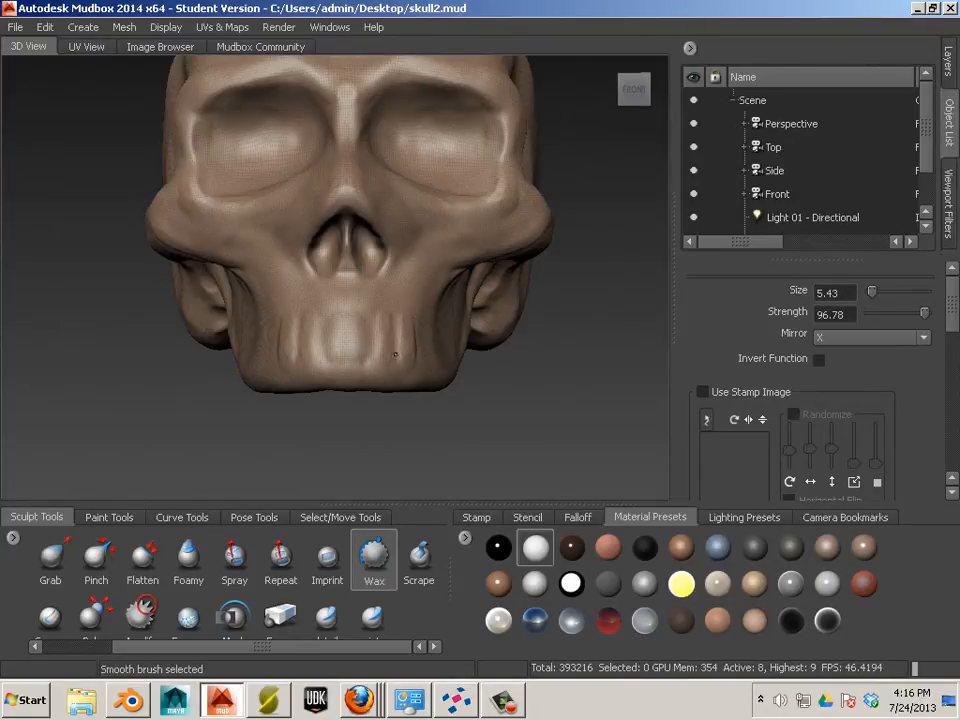
- Extend the tooth-root ridges with Wax toward the sides of the upper jaw and blend them into the surface
alt+drag(456, 413, 438, 417)
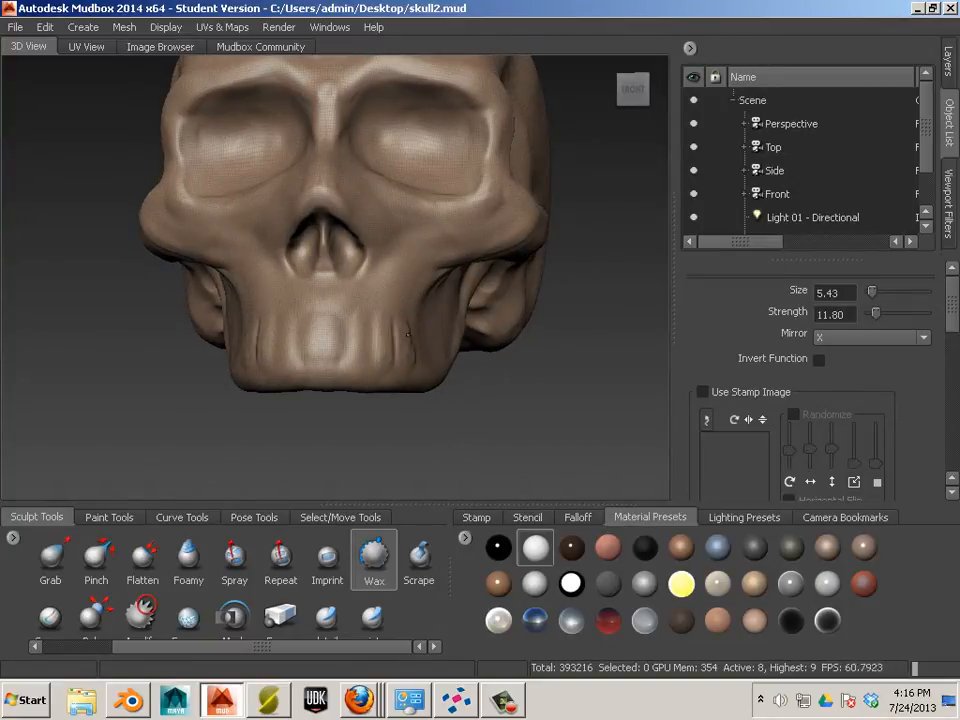
key(shift)
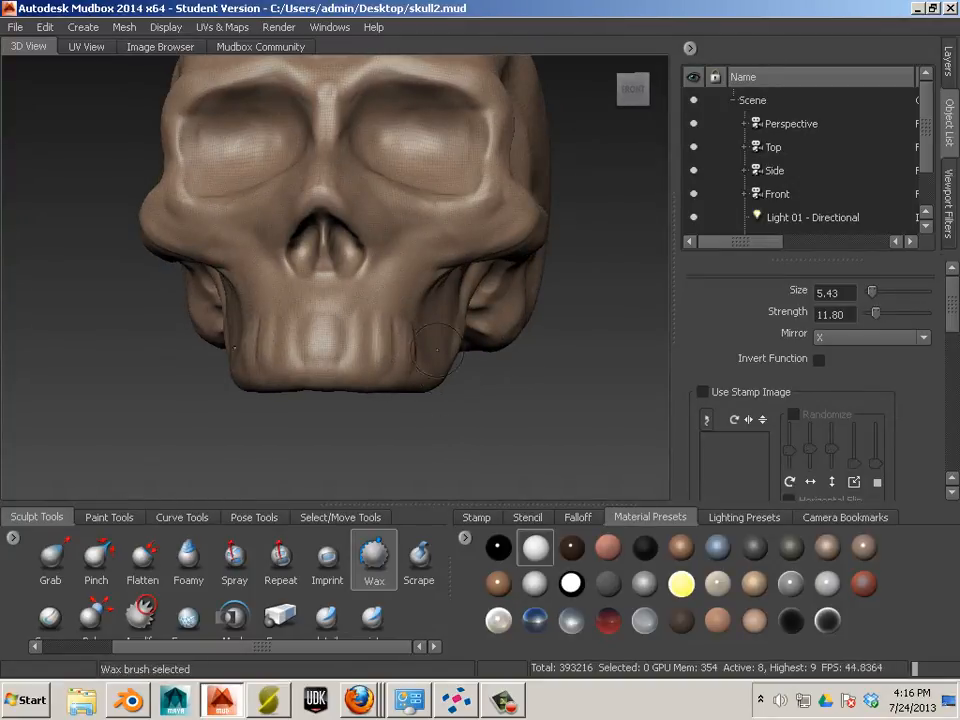
alt+drag(391, 332, 397, 399)
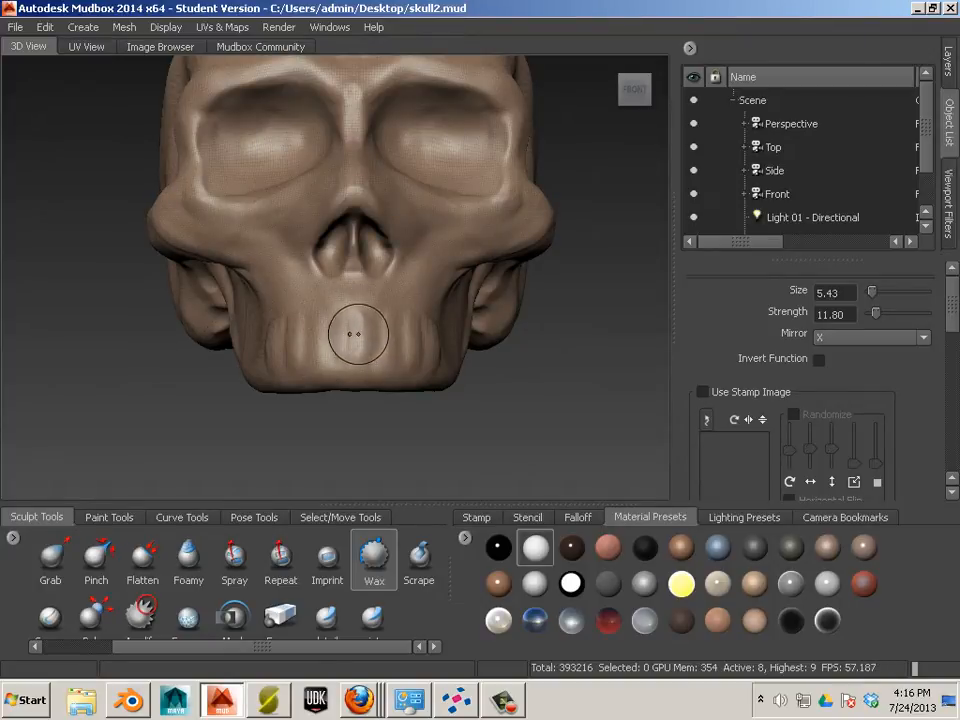
key(shift)
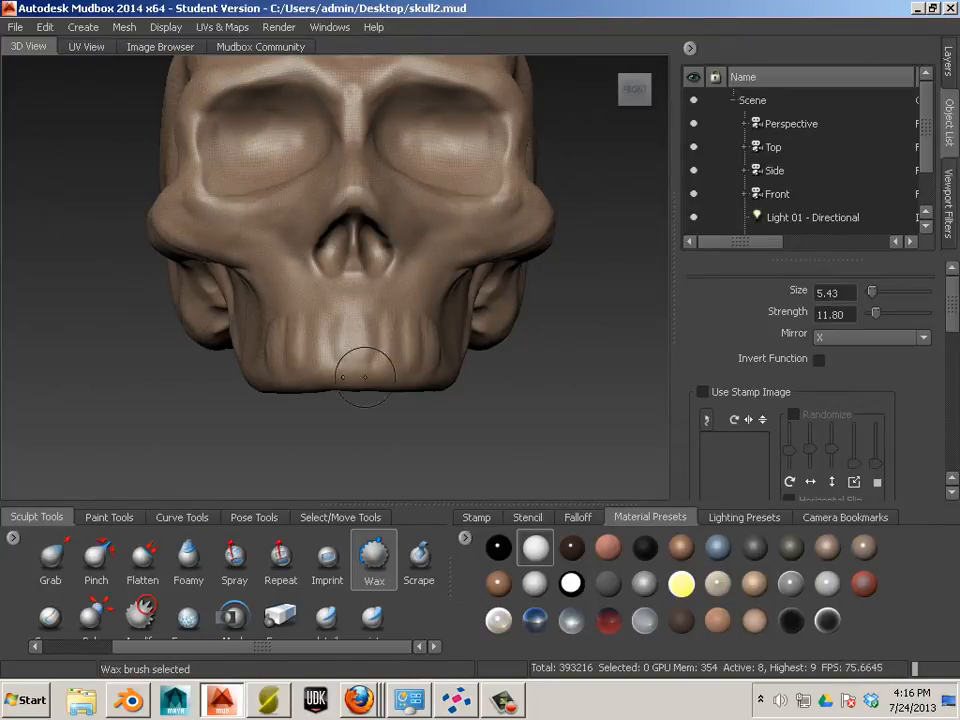
- Build up the ridges near the upper jaw's midline with Wax and soften the whole row with Smooth at size 4.40
mouse_move(364, 377)
alt+mouse_down()
mouse_move(430, 331)
mouse_move(351, 377)
alt+mouse_up()
key(shift)
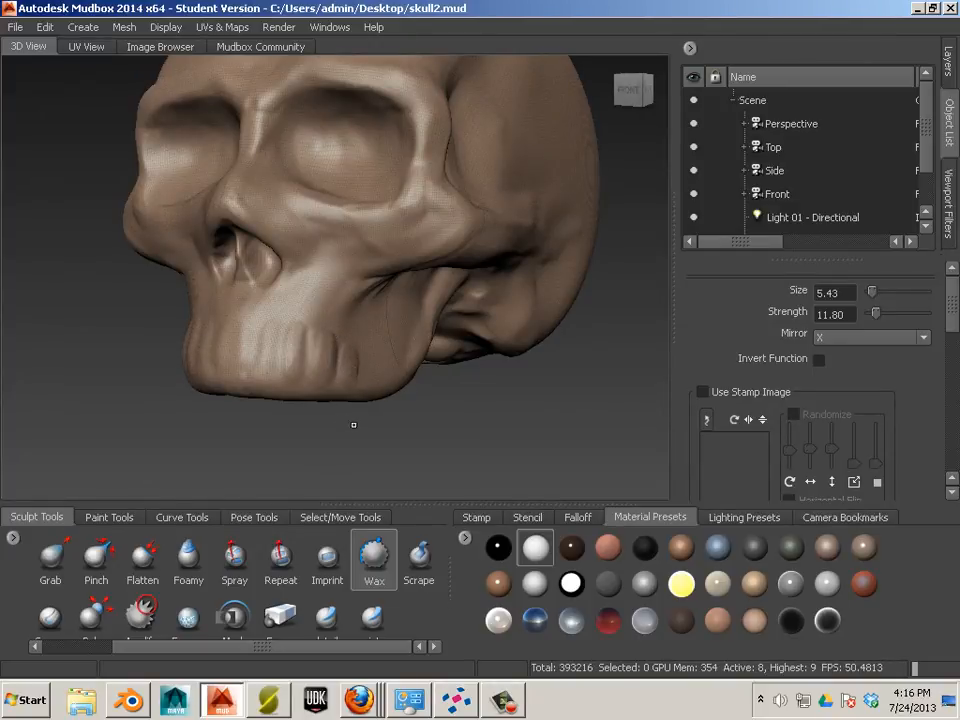
mouse_move(353, 425)
alt+mouse_down()
mouse_move(379, 424)
mouse_move(340, 424)
alt+mouse_up()
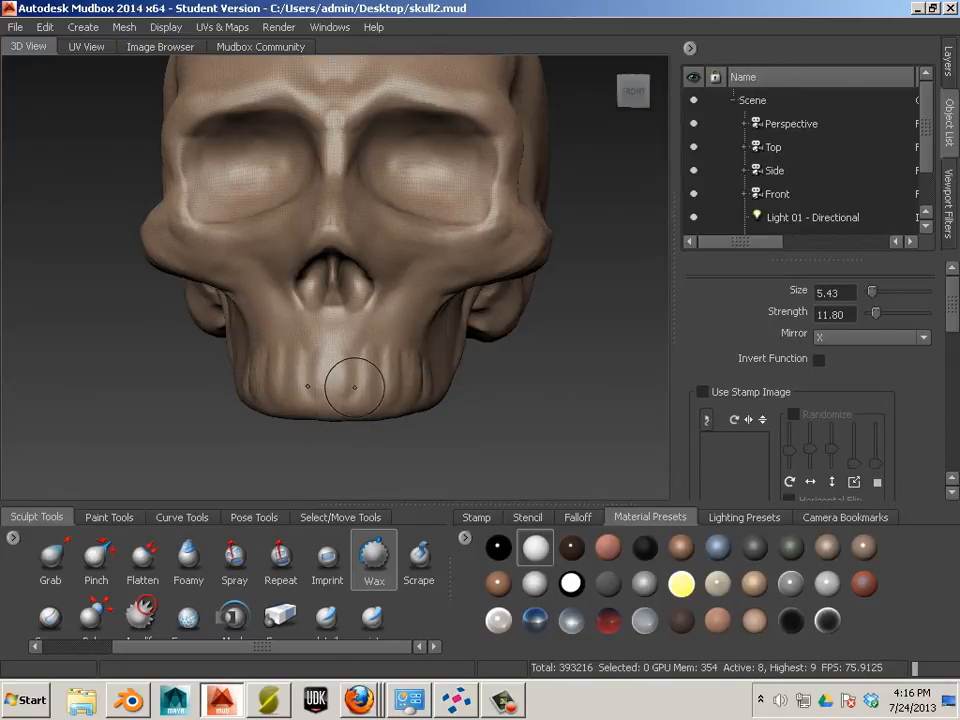
key(shift)
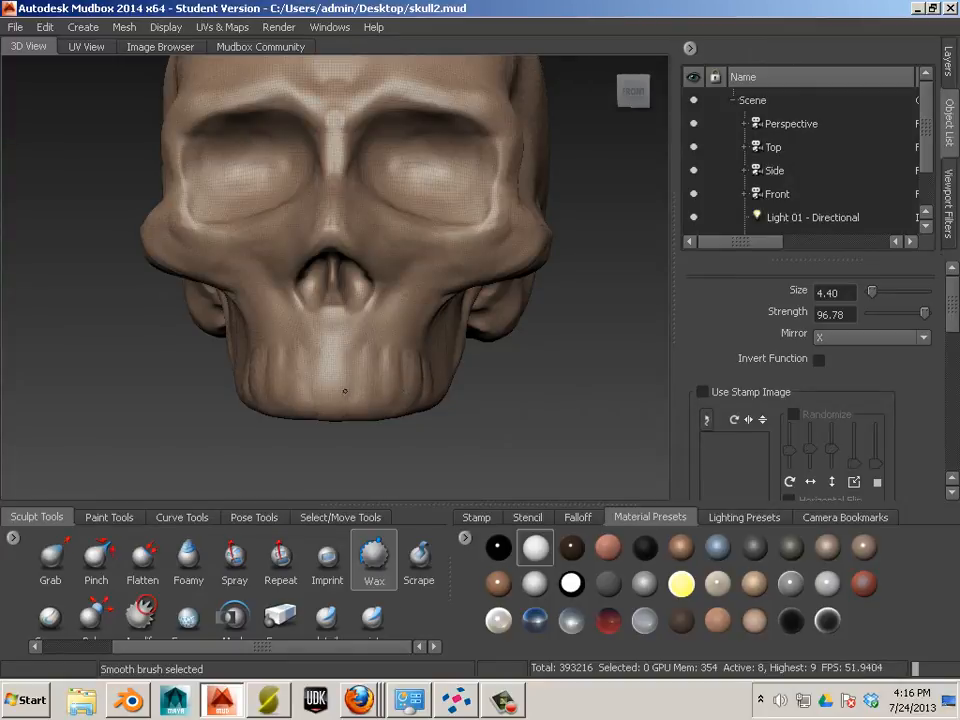
alt+drag(266, 441, 295, 428)
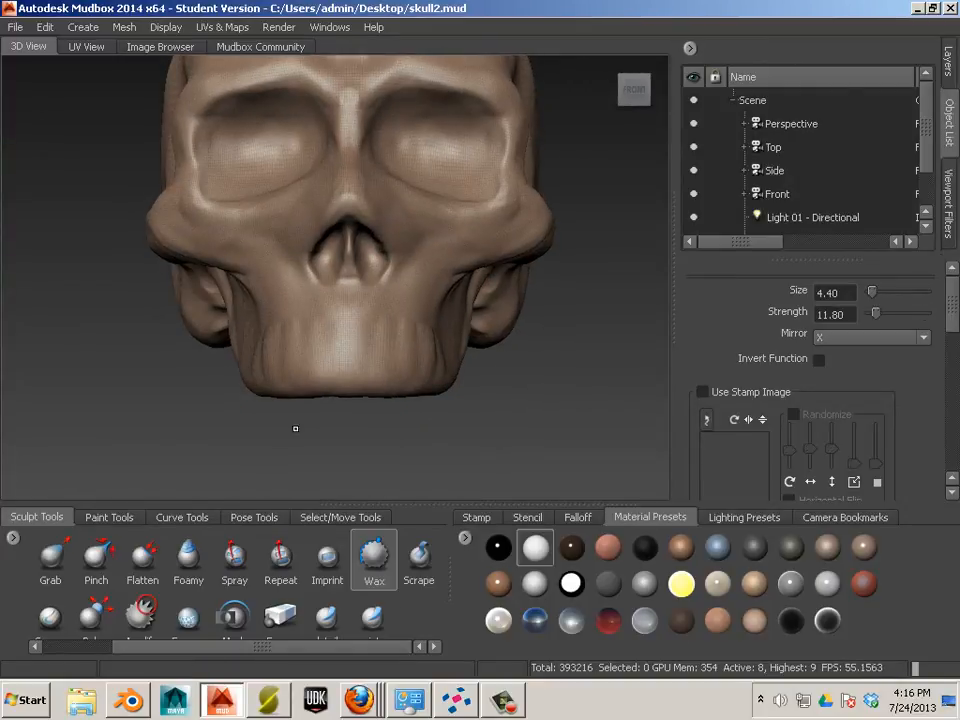
- Reduce the brush size to 3.96 and model short tooth-root bumps beside the upper jaw's midline with Wax, smoothing their edges
key(bracketleft)
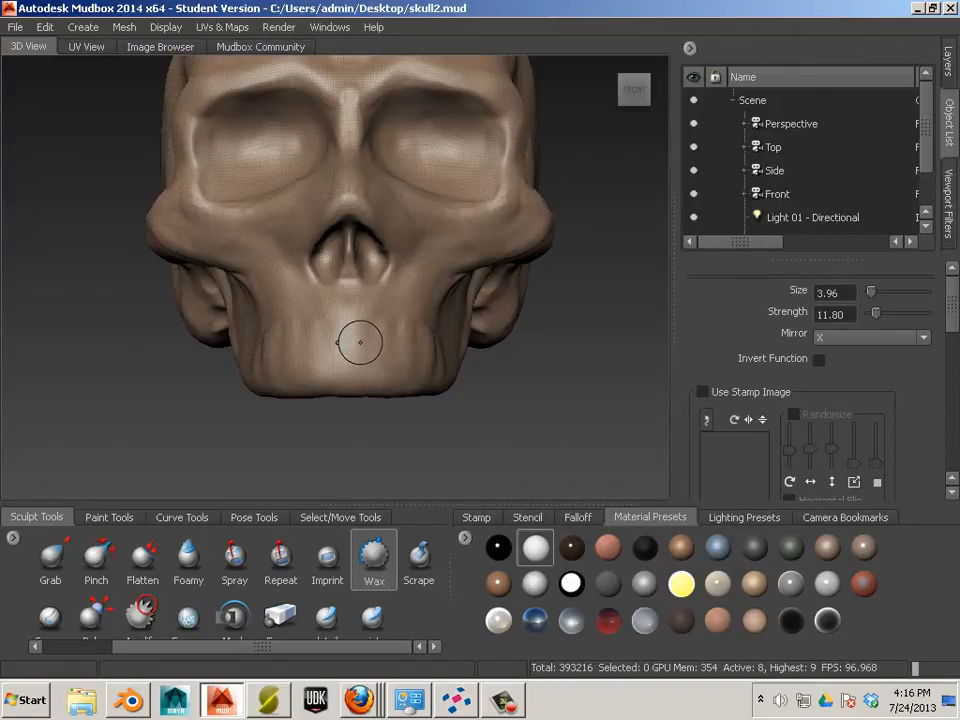
drag(370, 340, 368, 335)
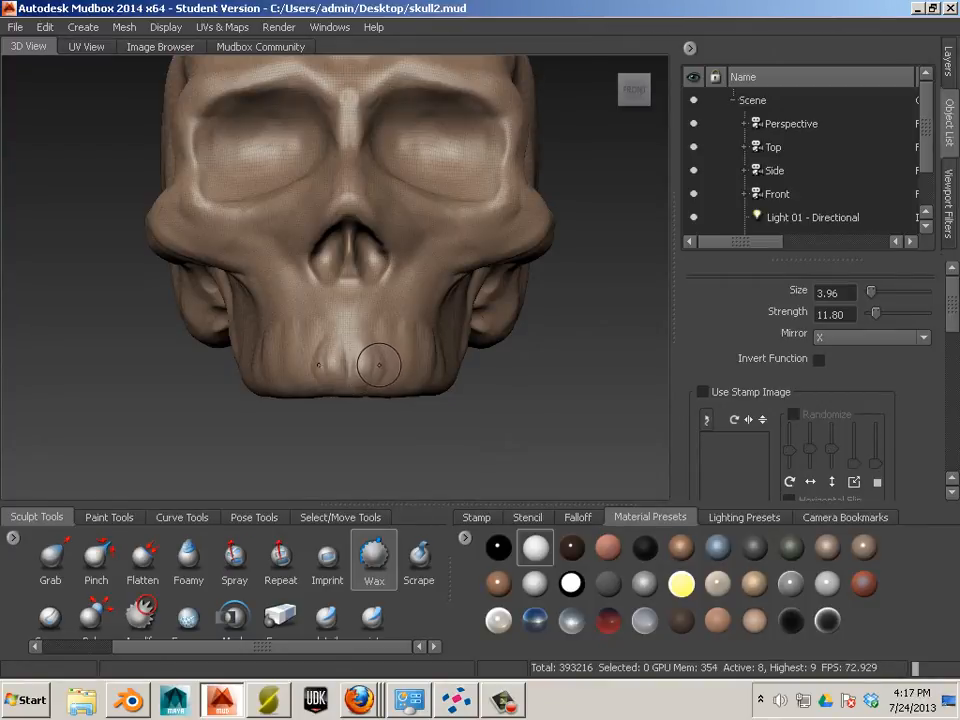
shift+drag(379, 365, 377, 356)
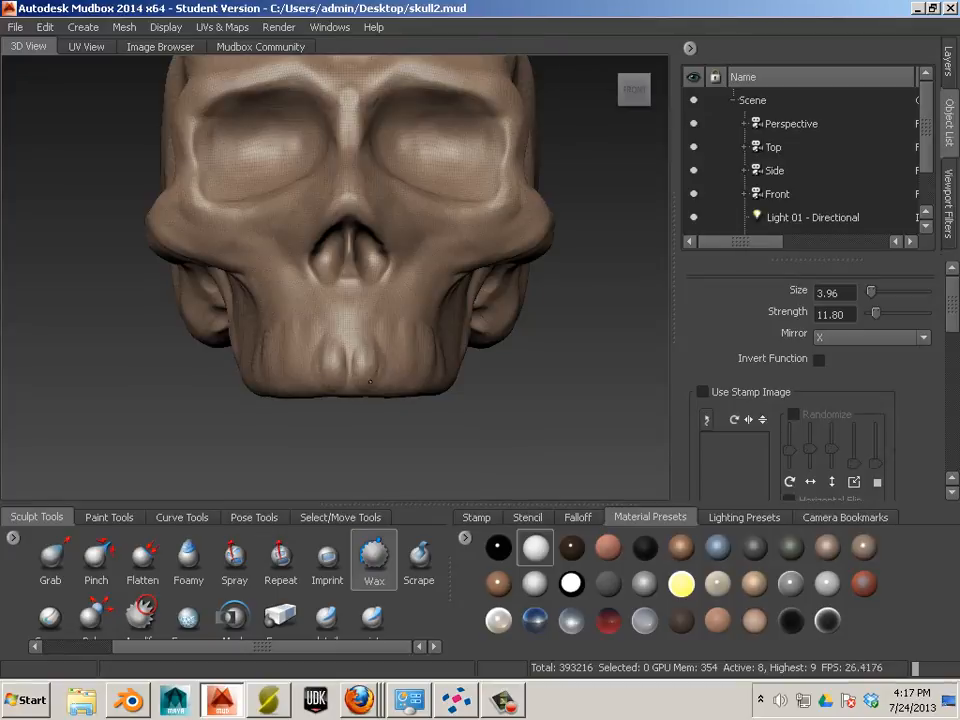
alt+drag(362, 374, 421, 387)
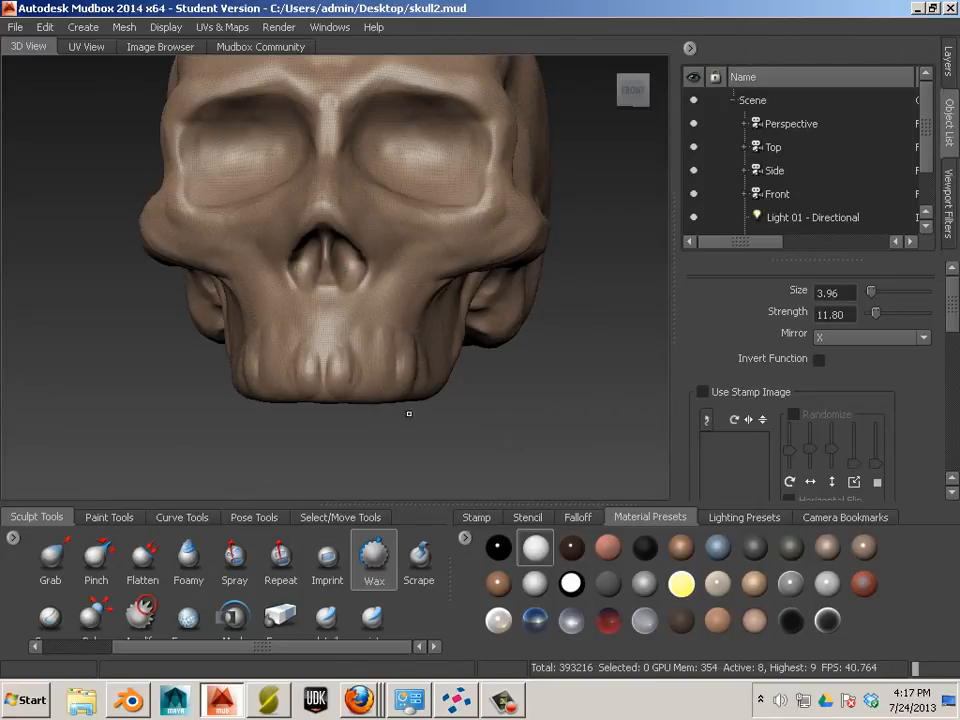
- Add a Wax bump on the rear lower corner of the upper jaw and smooth it
mouse_move(408, 413)
alt+mouse_down()
mouse_move(388, 356)
mouse_move(385, 391)
mouse_move(369, 392)
alt+mouse_up()
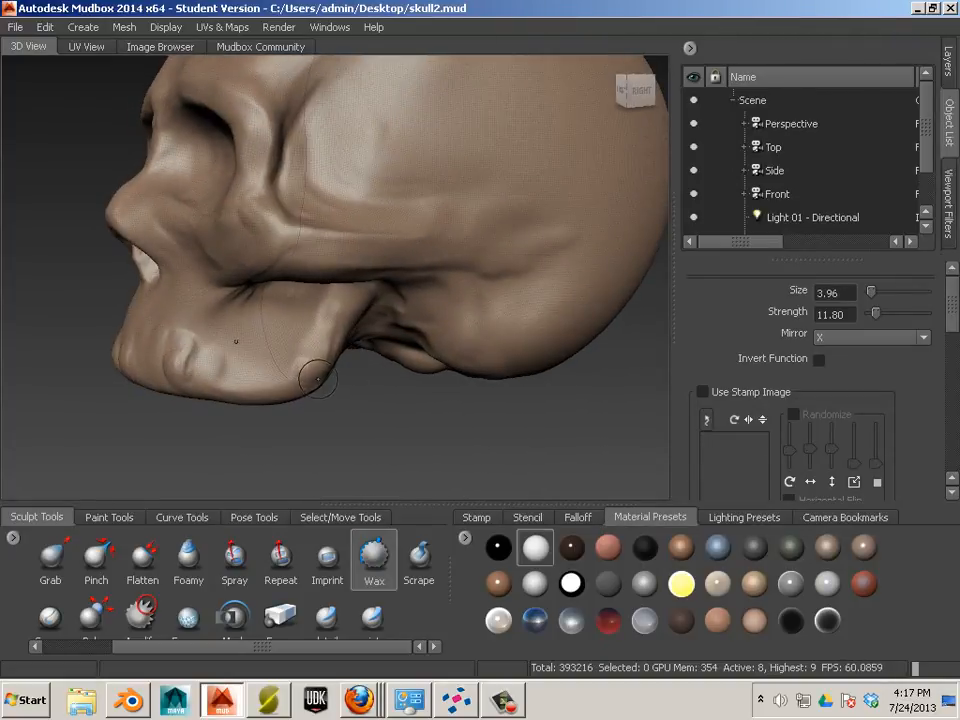
mouse_move(310, 386)
mouse_down()
mouse_move(320, 371)
mouse_move(323, 383)
mouse_move(335, 376)
mouse_move(315, 250)
mouse_up()
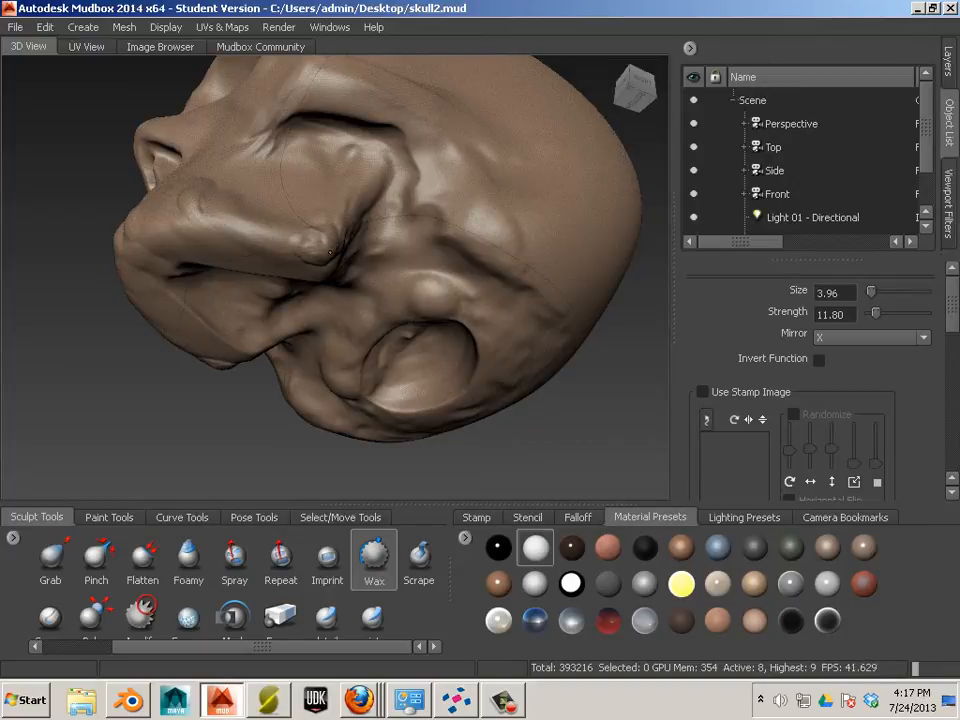
key(shift)
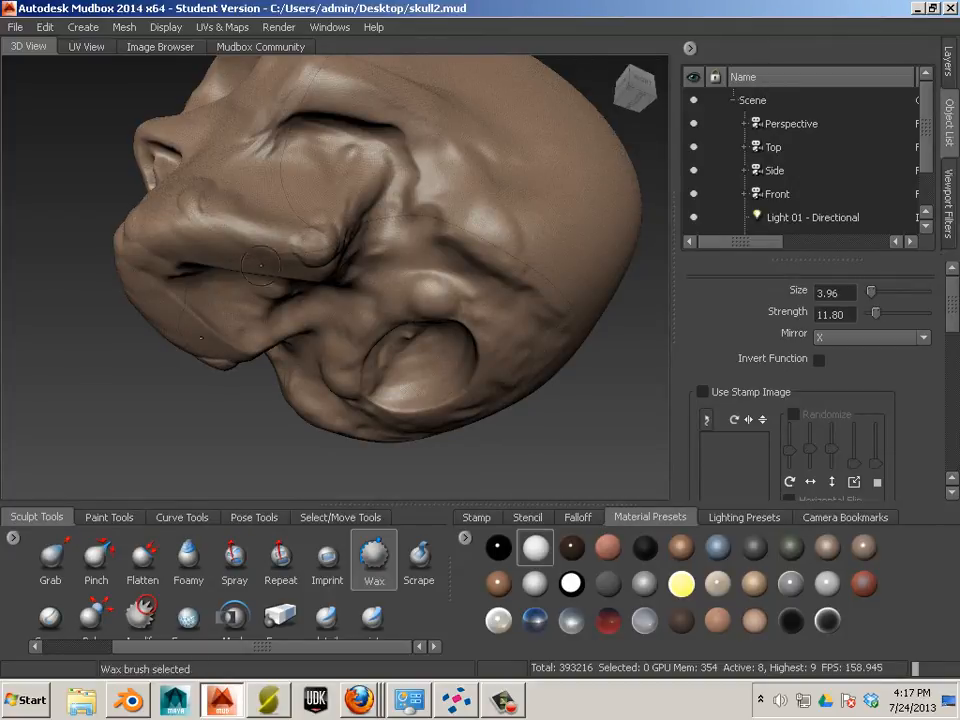
- Smooth the front of the upper jaw between the nasal opening and the central tooth-root bumps
mouse_move(301, 242)
alt+mouse_down()
mouse_move(361, 337)
mouse_move(385, 350)
alt+mouse_up()
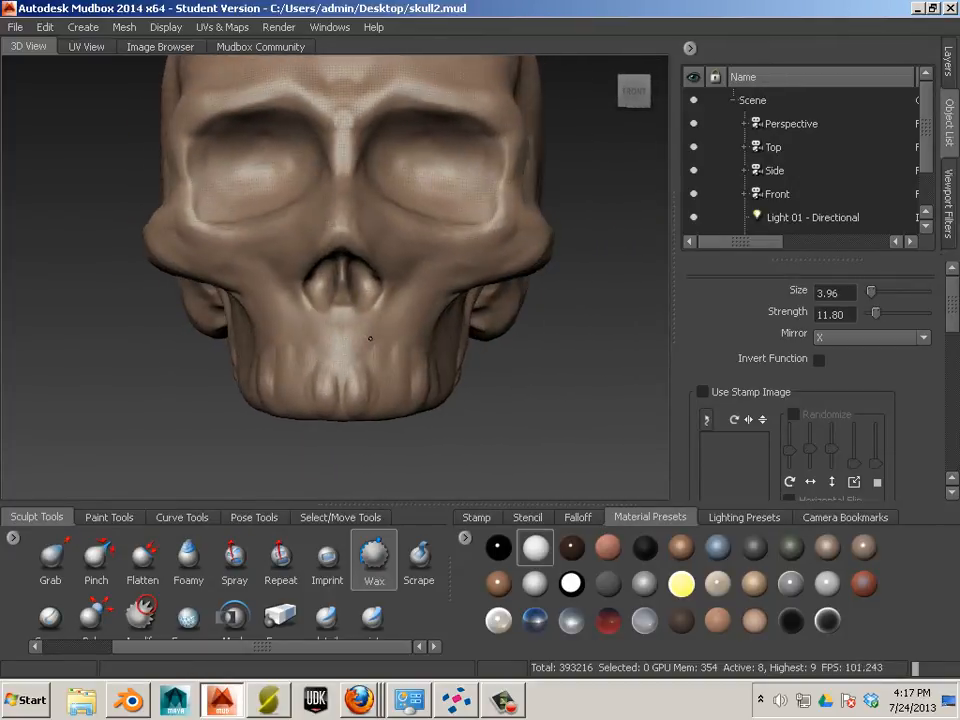
key(shift)
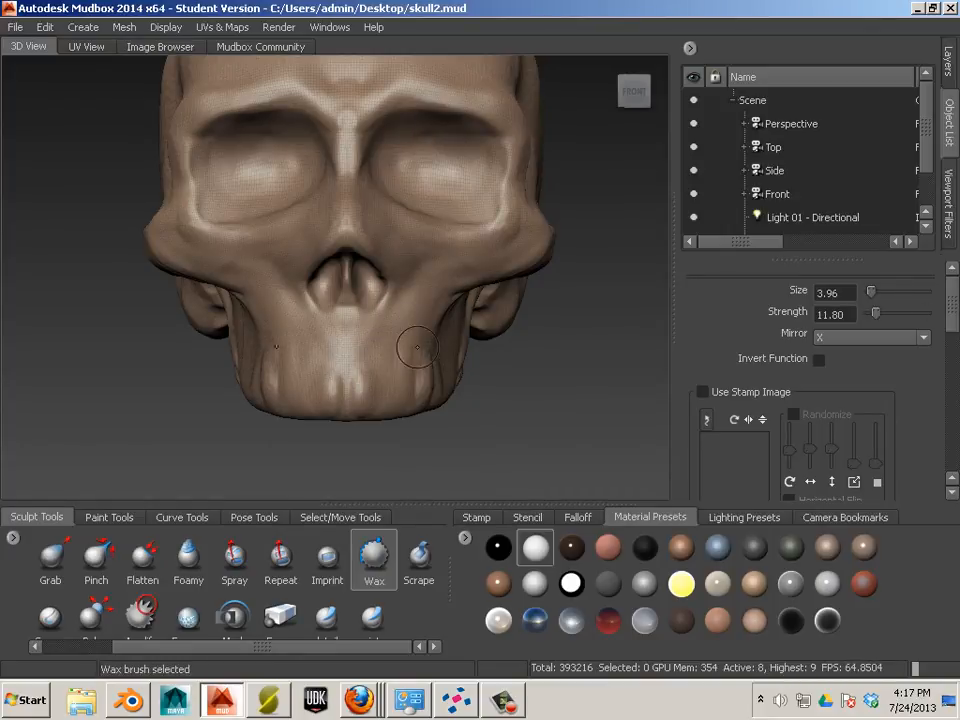
key(shift)
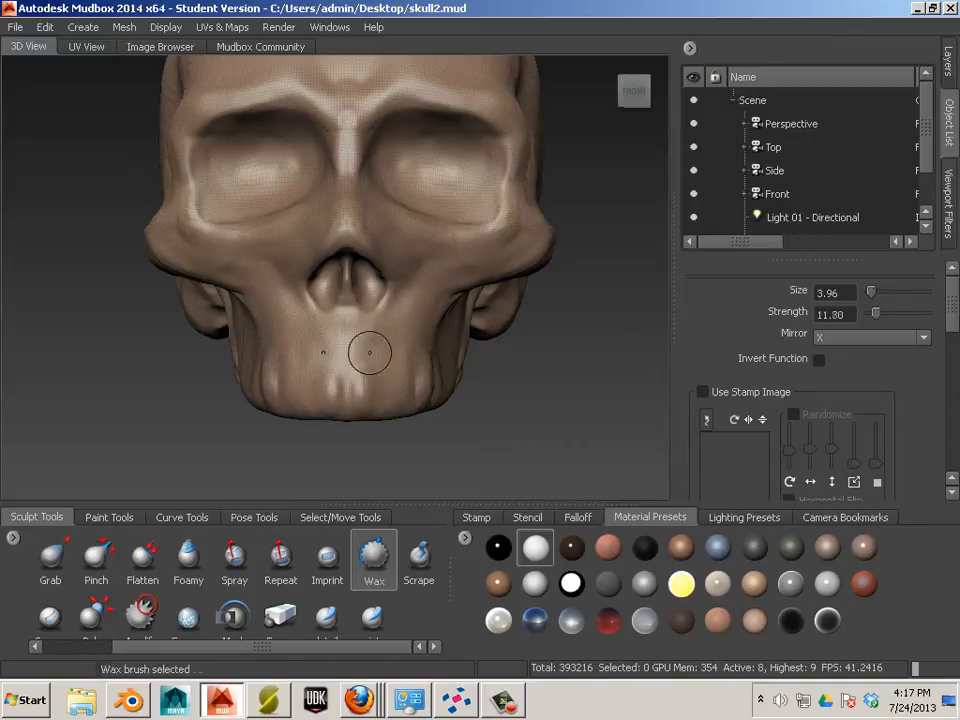
key(shift)
- Build up the outer tooth-root ridges at the front corners of the upper jaw with Wax and smooth them
alt+drag(378, 445, 380, 442)
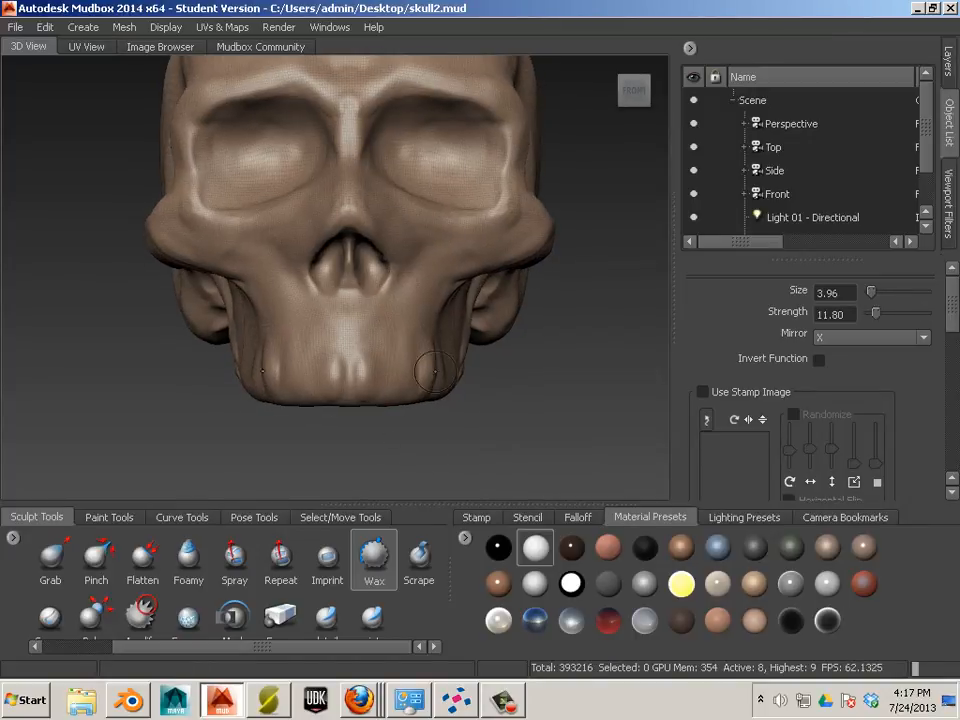
mouse_move(435, 372)
alt+mouse_down()
mouse_move(420, 401)
mouse_move(433, 408)
mouse_move(406, 330)
alt+mouse_up()
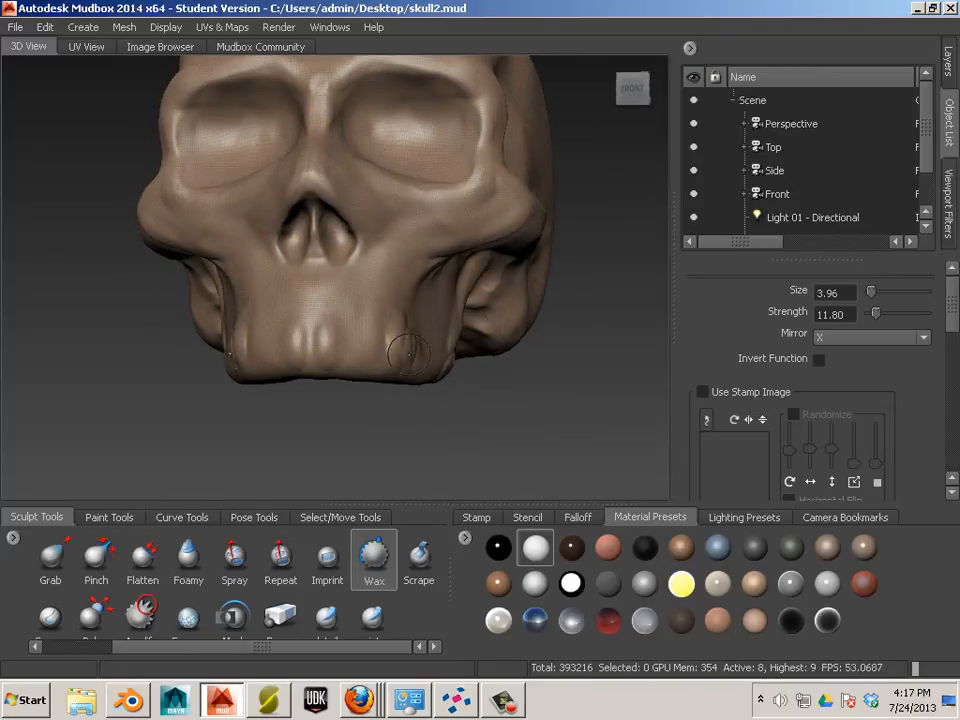
key(shift)
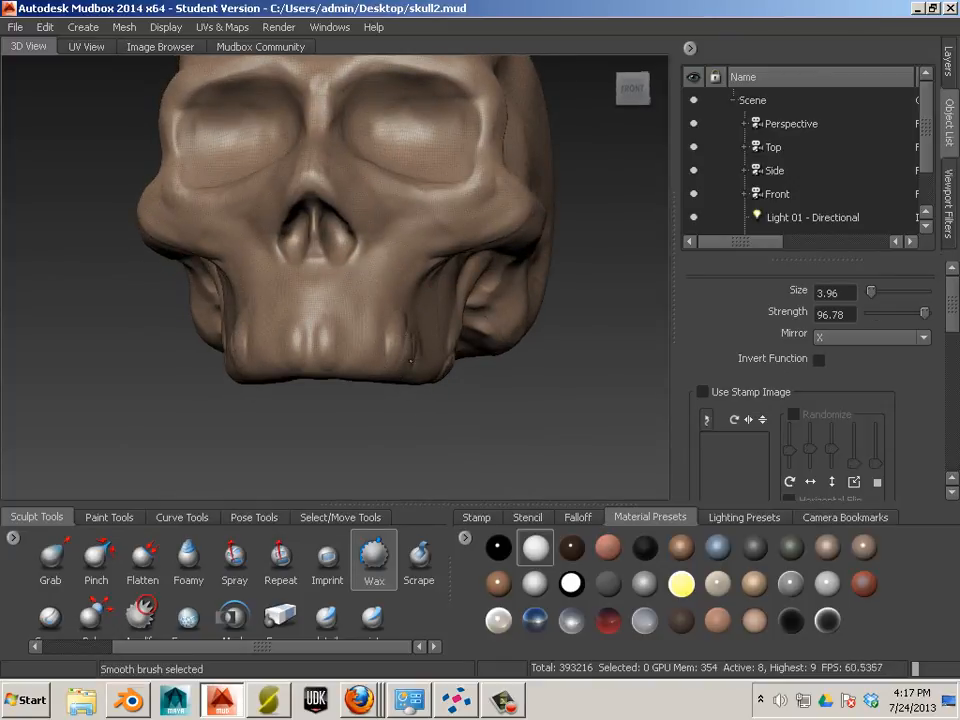
- Smooth the Wax bumps along the sides and rear lower corners of the upper jaw into the bone
alt+drag(403, 340, 337, 395)
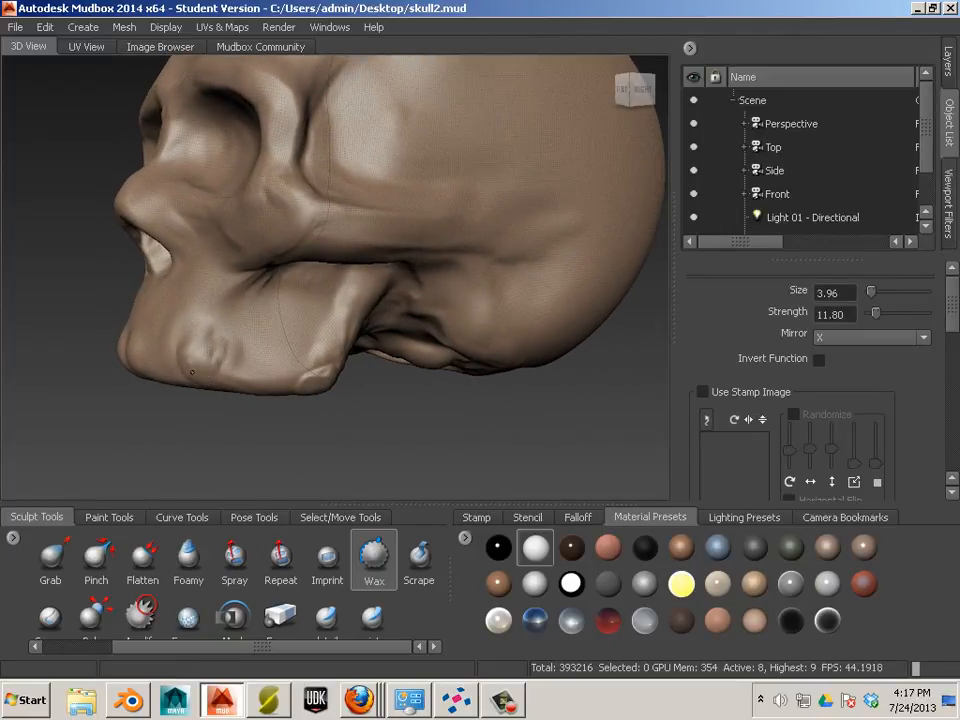
mouse_move(220, 409)
alt+mouse_down()
mouse_move(205, 420)
mouse_move(315, 429)
mouse_move(379, 414)
alt+mouse_up()
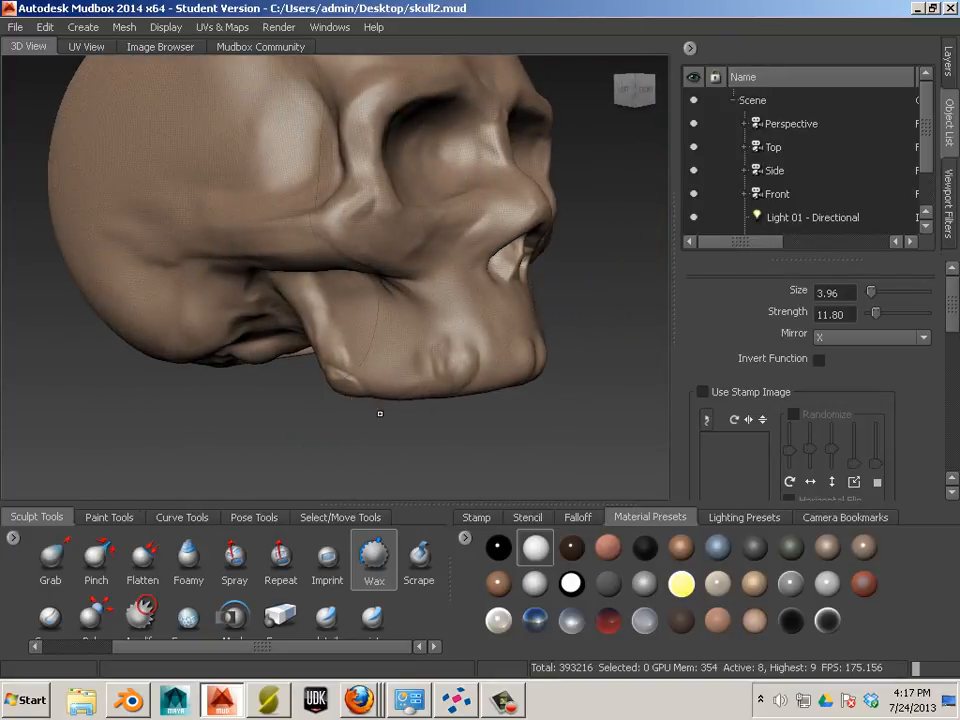
key(shift)
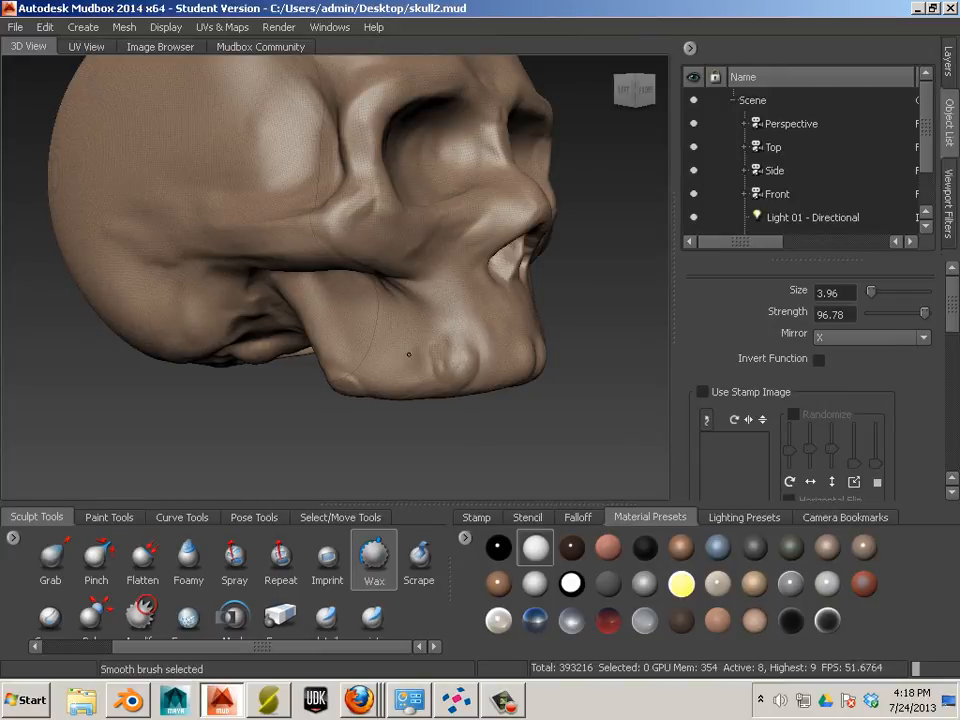
mouse_move(390, 345)
alt+mouse_down()
mouse_move(388, 212)
mouse_move(381, 244)
mouse_move(328, 278)
mouse_move(335, 274)
alt+mouse_up()
key(shift)
- Add longer vertical Wax ridges above the tooth line of the upper jaw, below the nasal opening, and smooth them
alt+drag(510, 326, 454, 356)
mouse_move(395, 364)
alt+mouse_down()
mouse_move(411, 358)
mouse_move(392, 339)
alt+mouse_up()
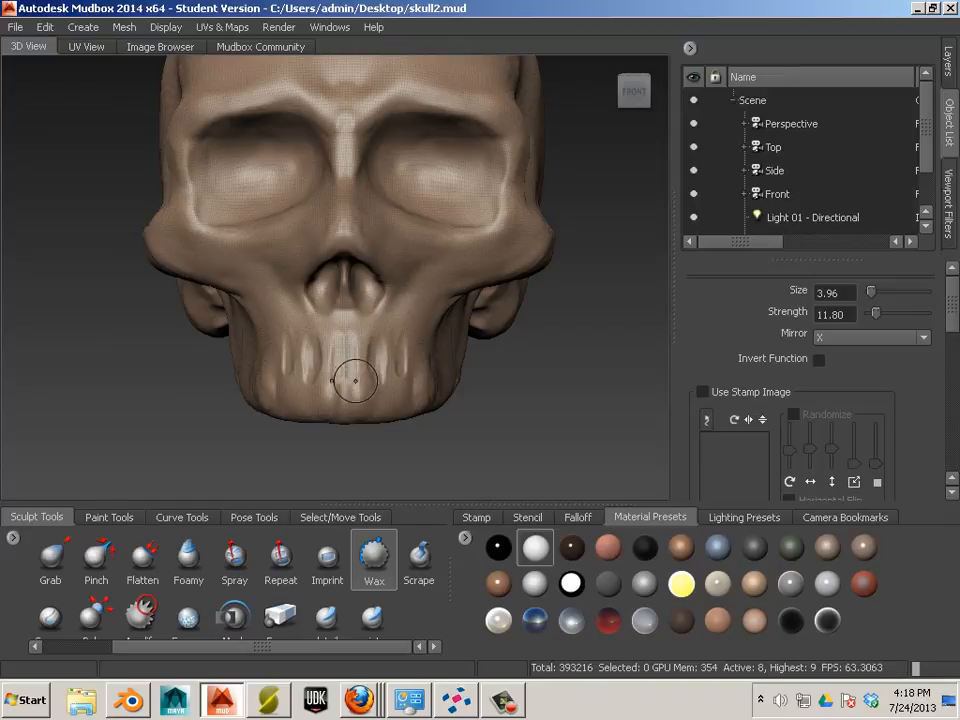
mouse_move(345, 378)
alt+mouse_down()
mouse_move(392, 405)
mouse_move(377, 367)
alt+mouse_up()
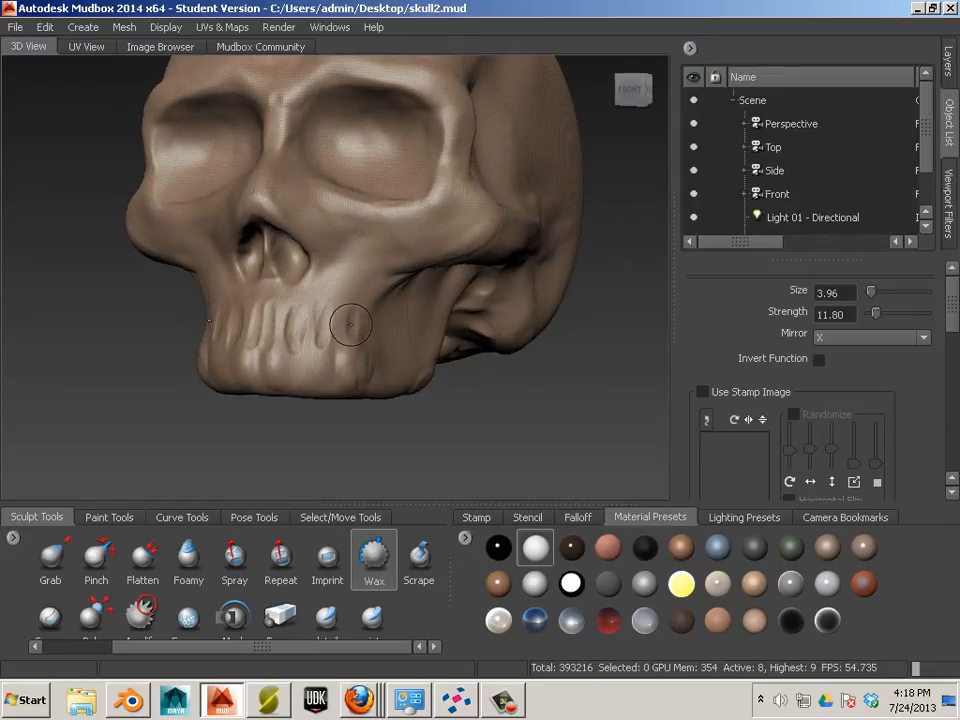
key(shift)
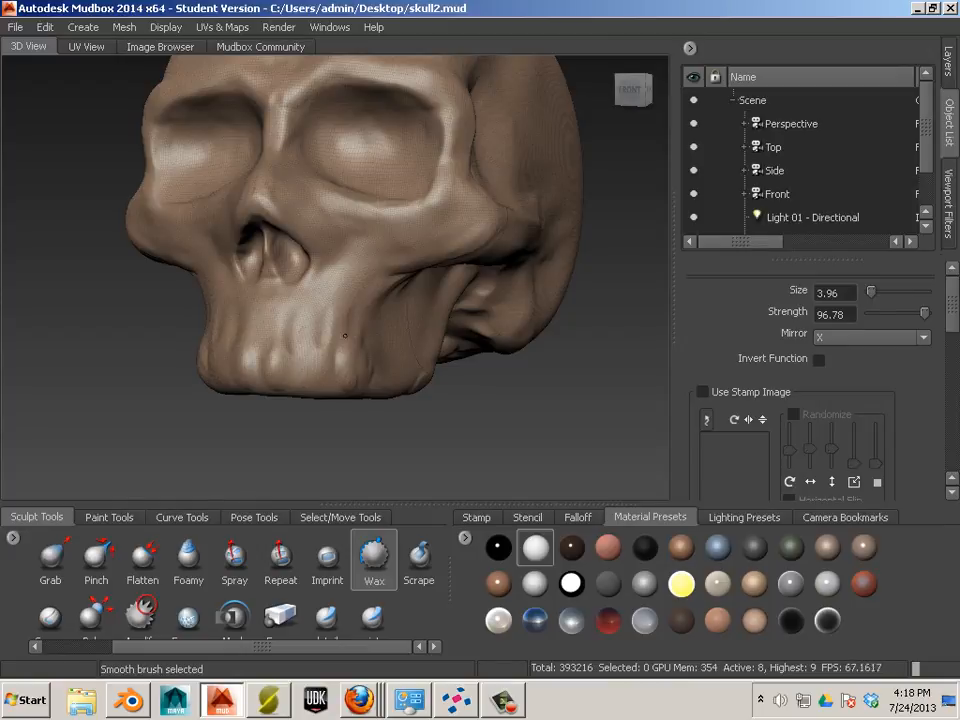
- Soften the tooth-root ridges across the front and side of the upper jaw with further Smooth strokes
alt+drag(320, 352, 298, 429)
mouse_move(328, 354)
shift+mouse_down()
mouse_move(328, 365)
mouse_move(352, 354)
mouse_move(353, 363)
mouse_move(357, 348)
shift+mouse_up()
mouse_move(357, 348)
shift+mouse_down()
mouse_move(353, 366)
mouse_move(358, 354)
mouse_move(412, 366)
mouse_move(395, 356)
mouse_move(317, 377)
shift+mouse_up()
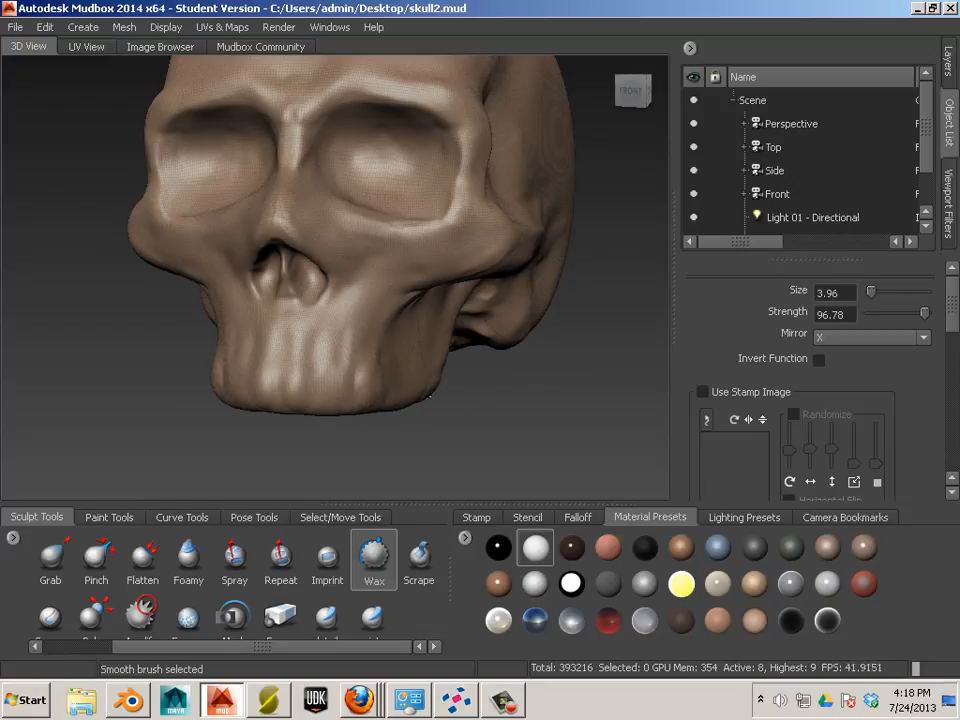
alt+drag(429, 397, 463, 419)
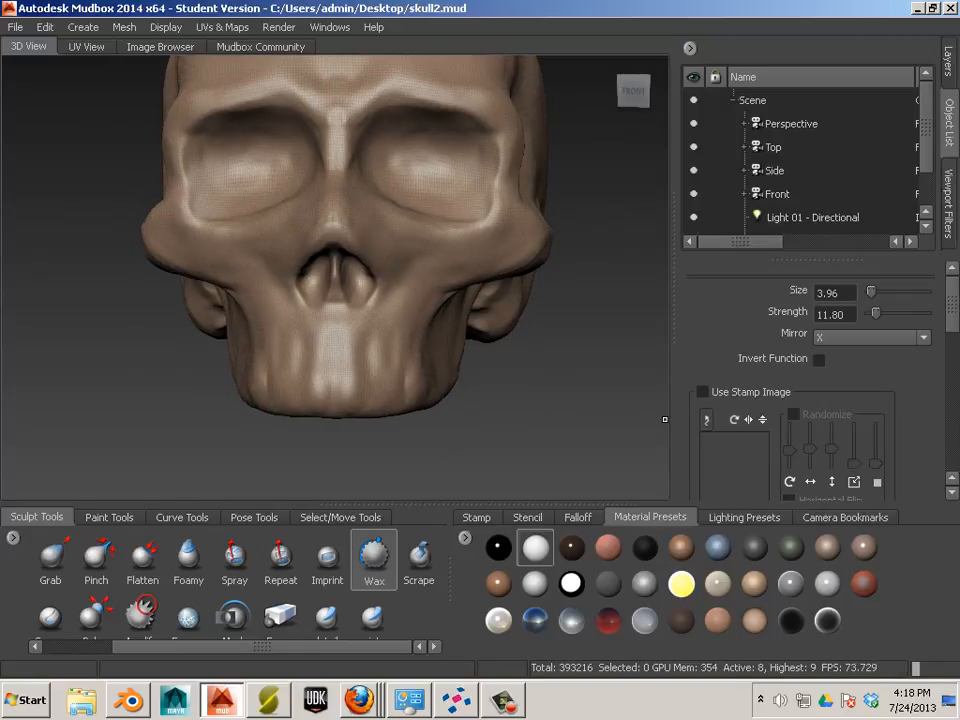